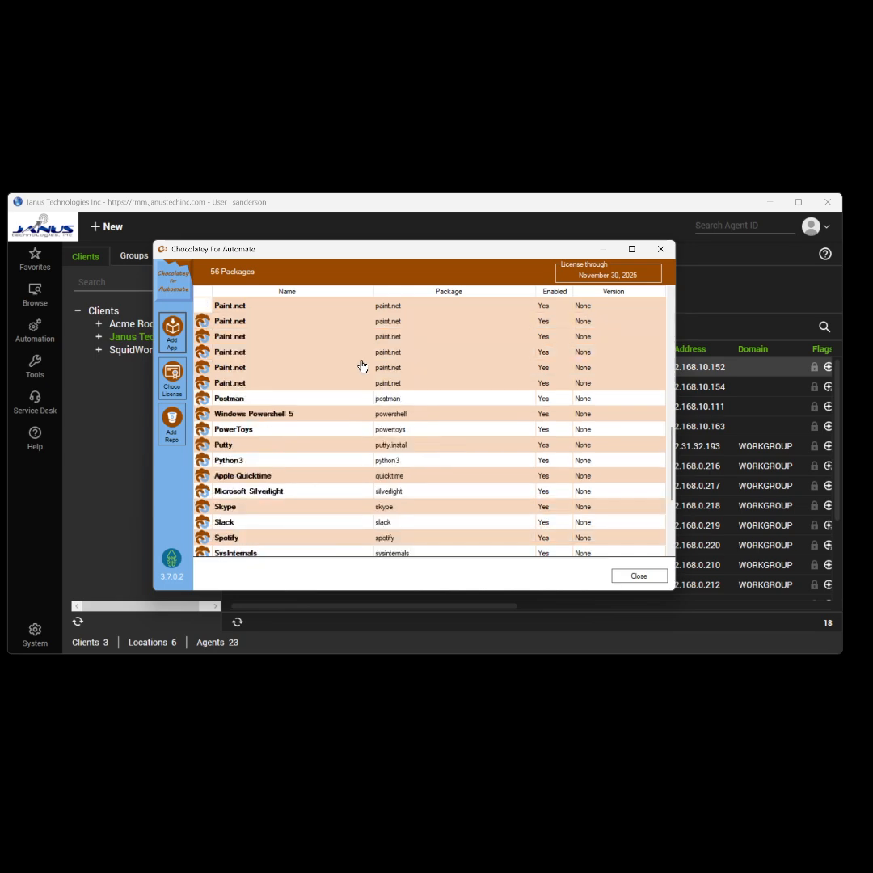
pyautogui.scroll(10, 362, 365)
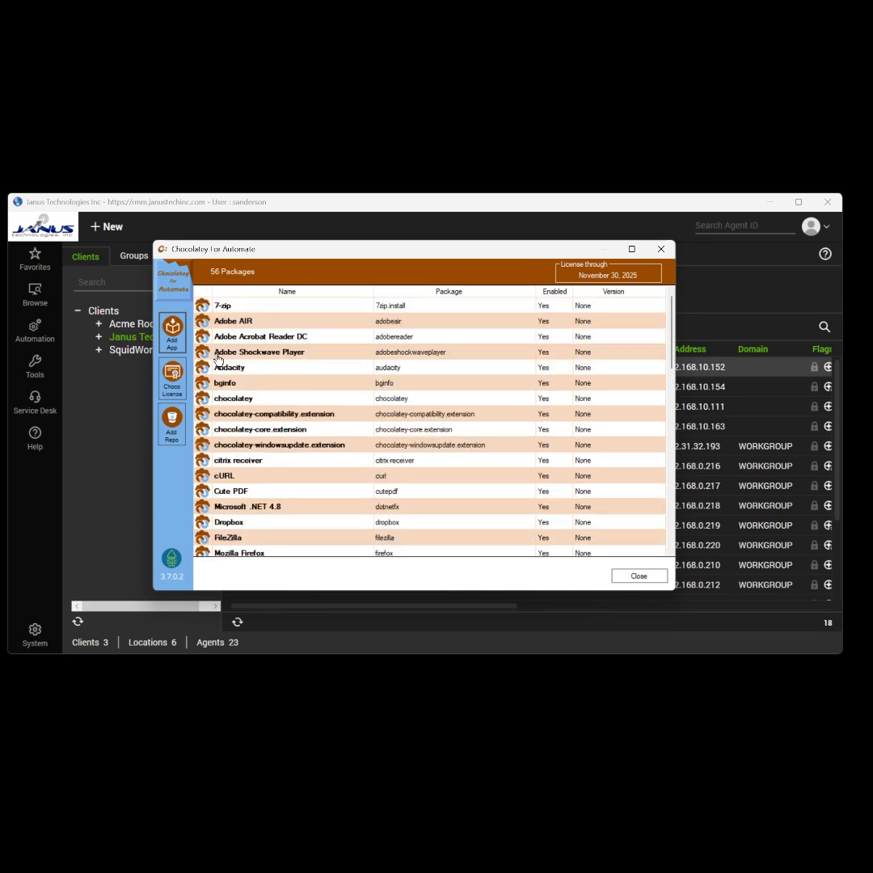
# Scroll back to the top of the 56-package library and start a new package entry.
pyautogui.click(173, 340)
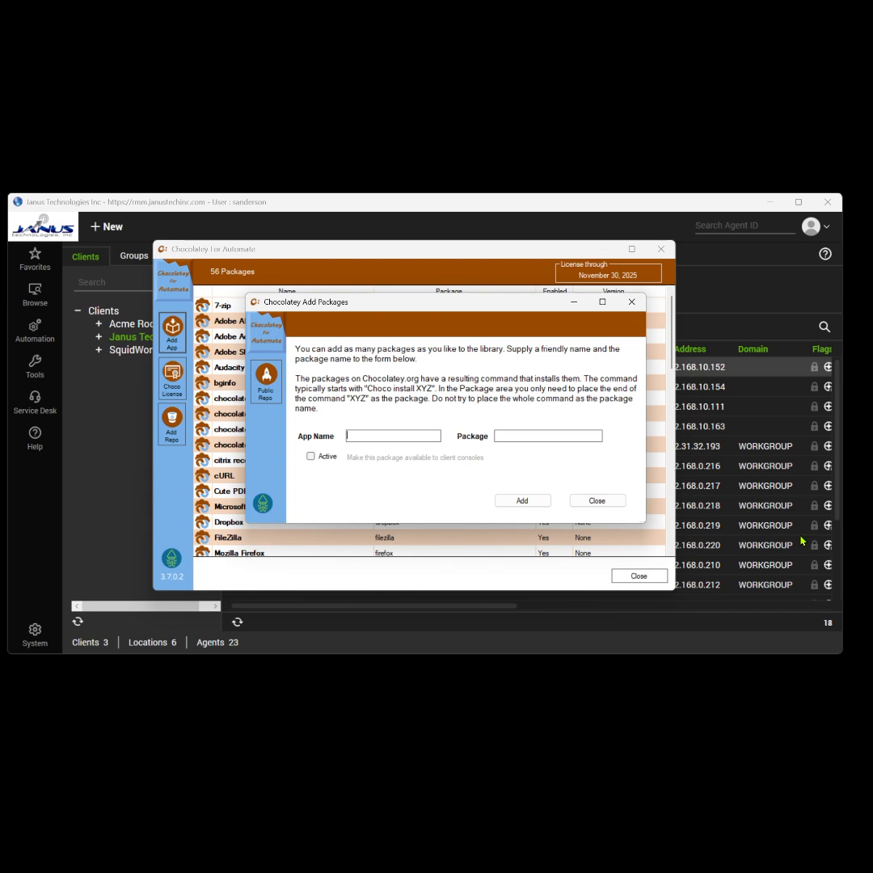
# Add the active package '7Zip for WinGet' (7zip.7zip) to the library and confirm.
pyautogui.write('7')
pyautogui.click(575, 436)
pyautogui.write('7zip.7zip')
pyautogui.click(316, 458)
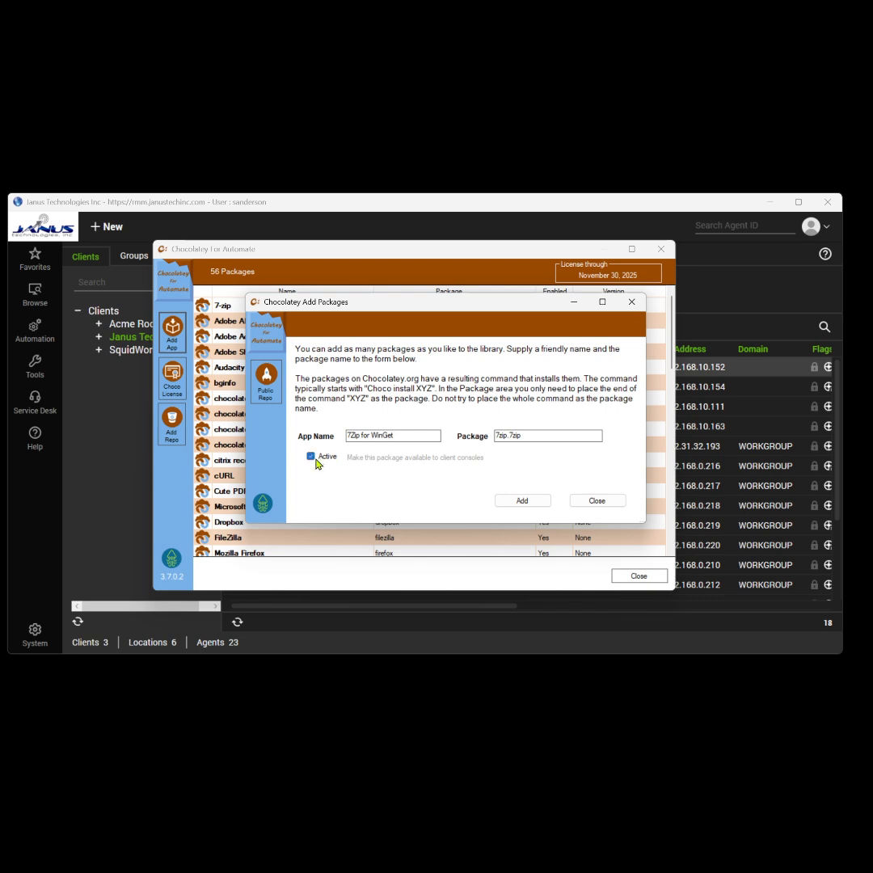
pyautogui.click(522, 501)
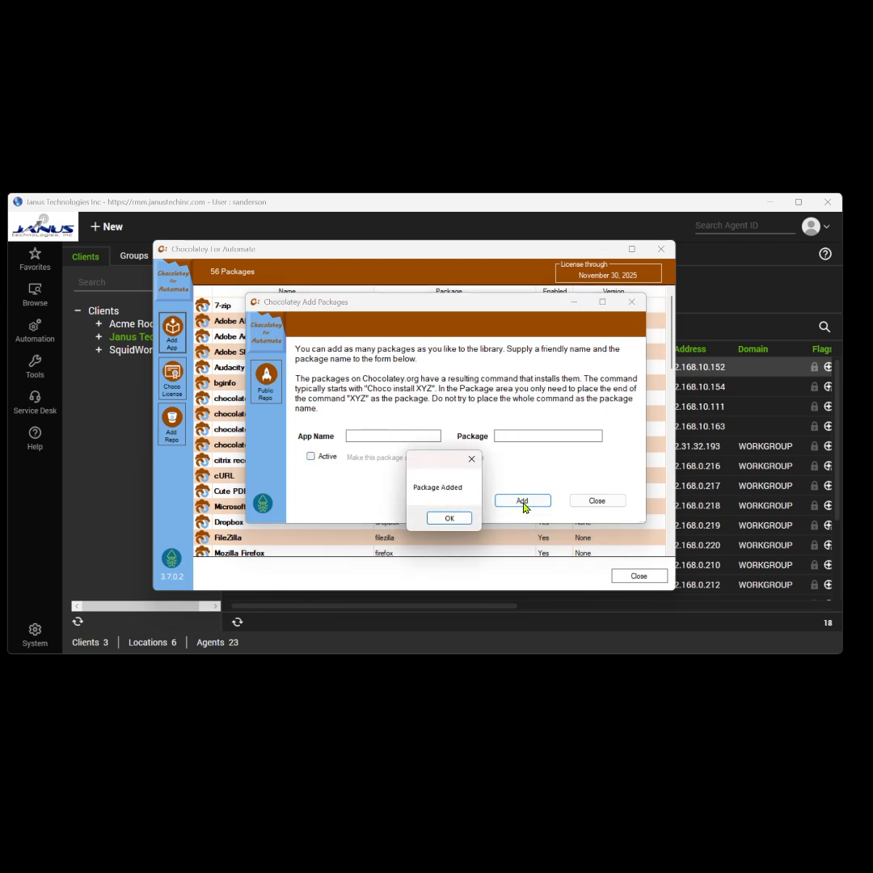
pyautogui.click(450, 517)
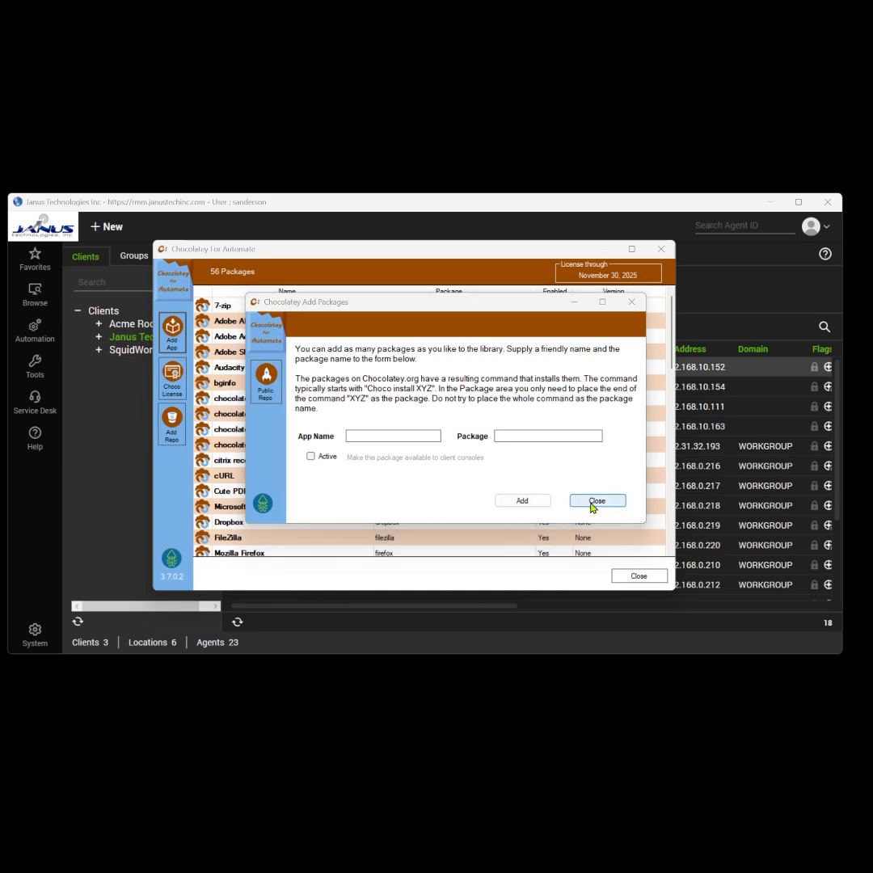
pyautogui.click(596, 501)
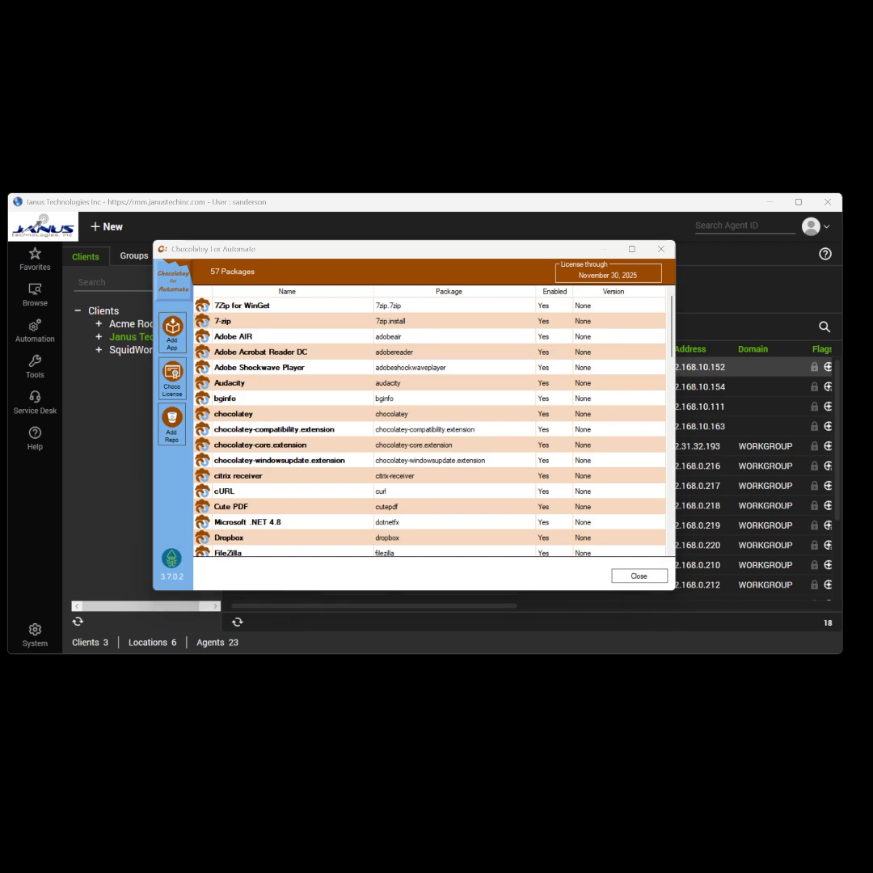
# Dismiss the 7zip.7zip management options and bring up the Choco License settings.
pyautogui.moveTo(0, 327); pyautogui.dragTo(499, 275)
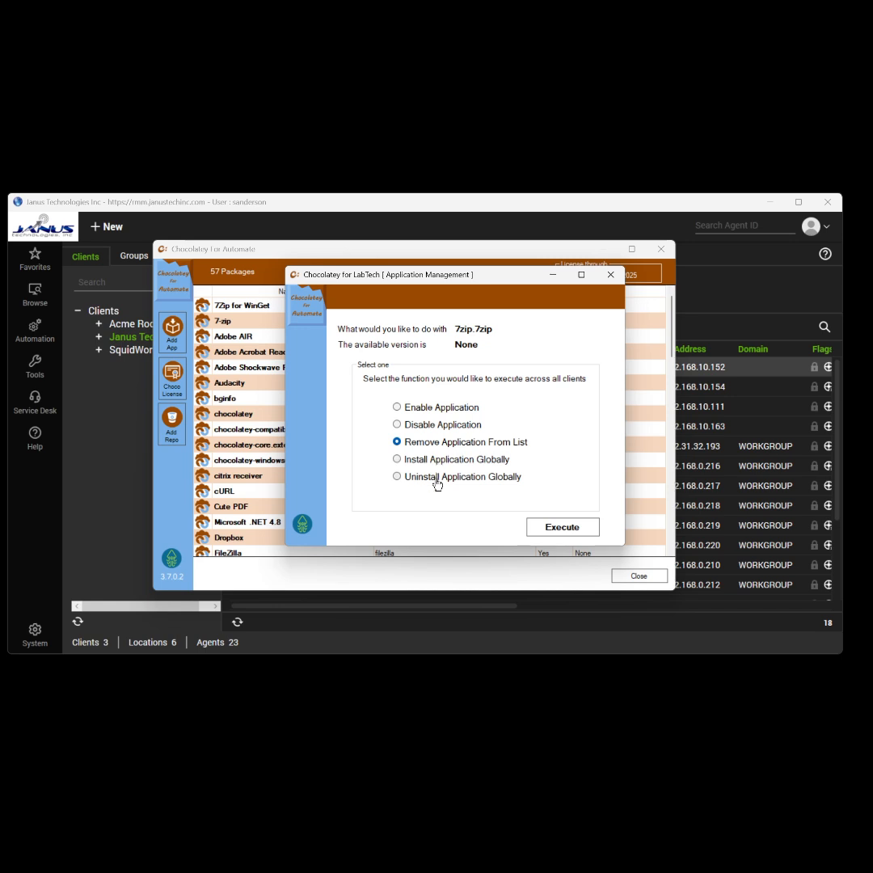
pyautogui.click(610, 275)
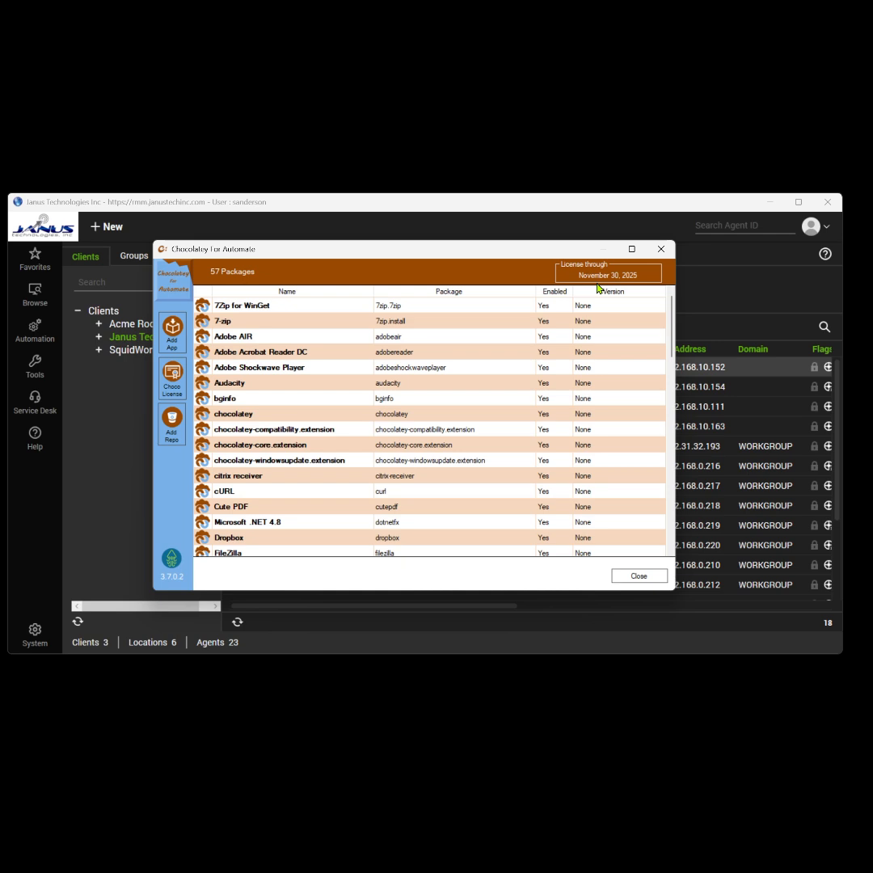
pyautogui.click(173, 378)
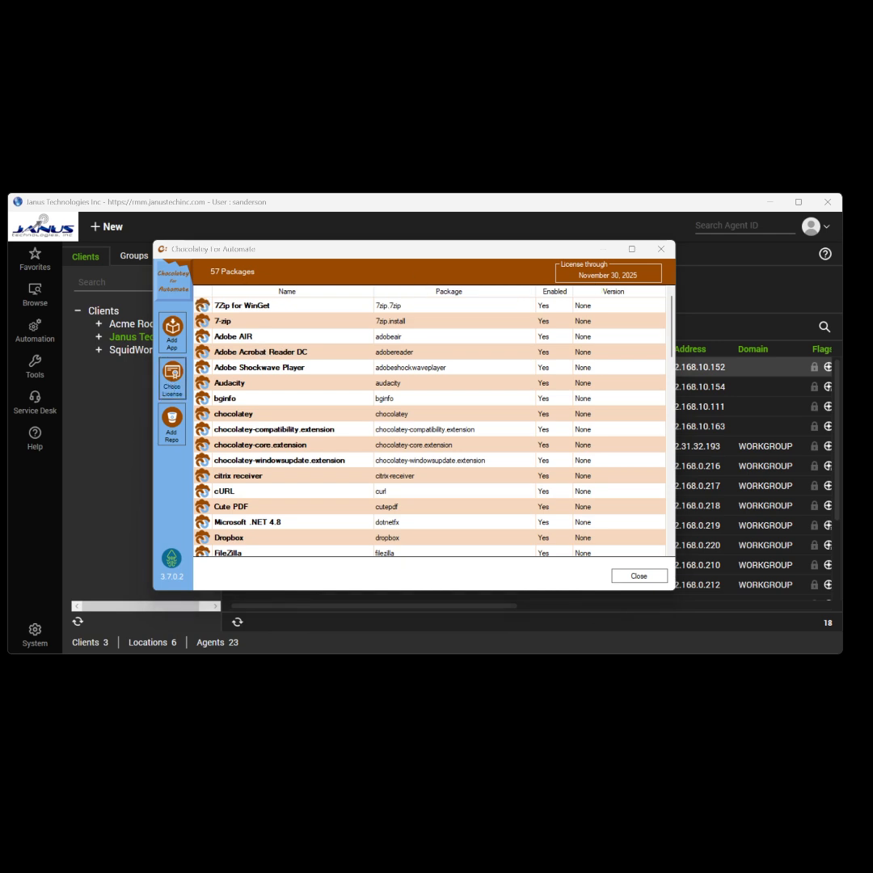
pyautogui.click(227, 325)
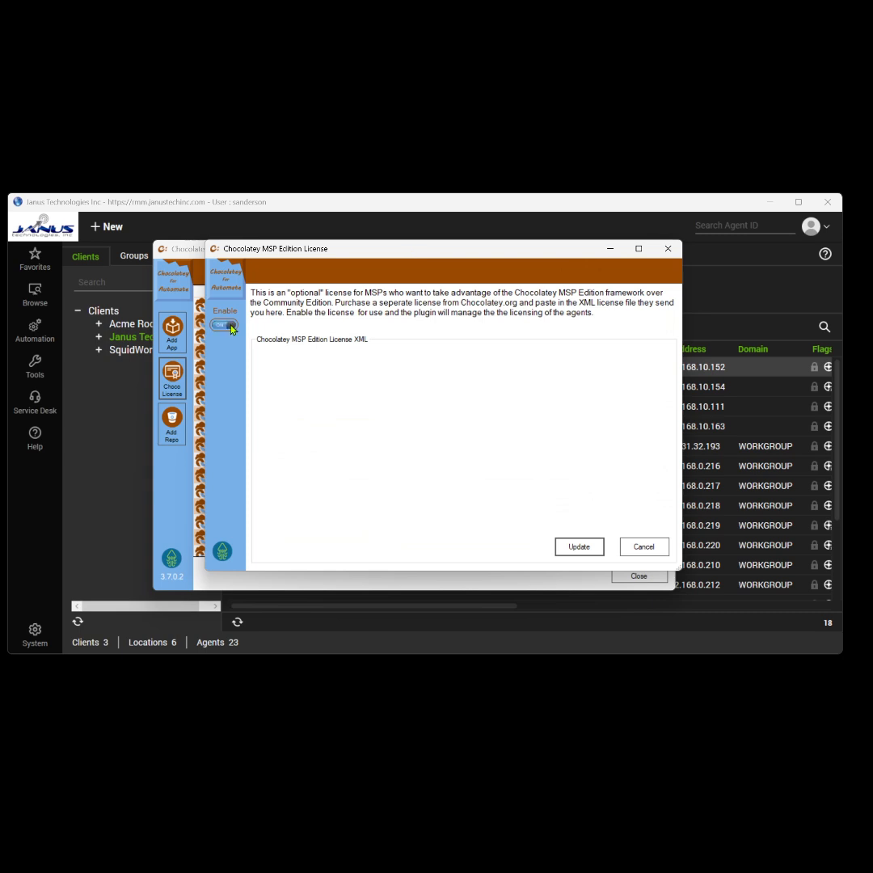
pyautogui.click(231, 327)
pyautogui.click(312, 372)
pyautogui.write('license xml text here')
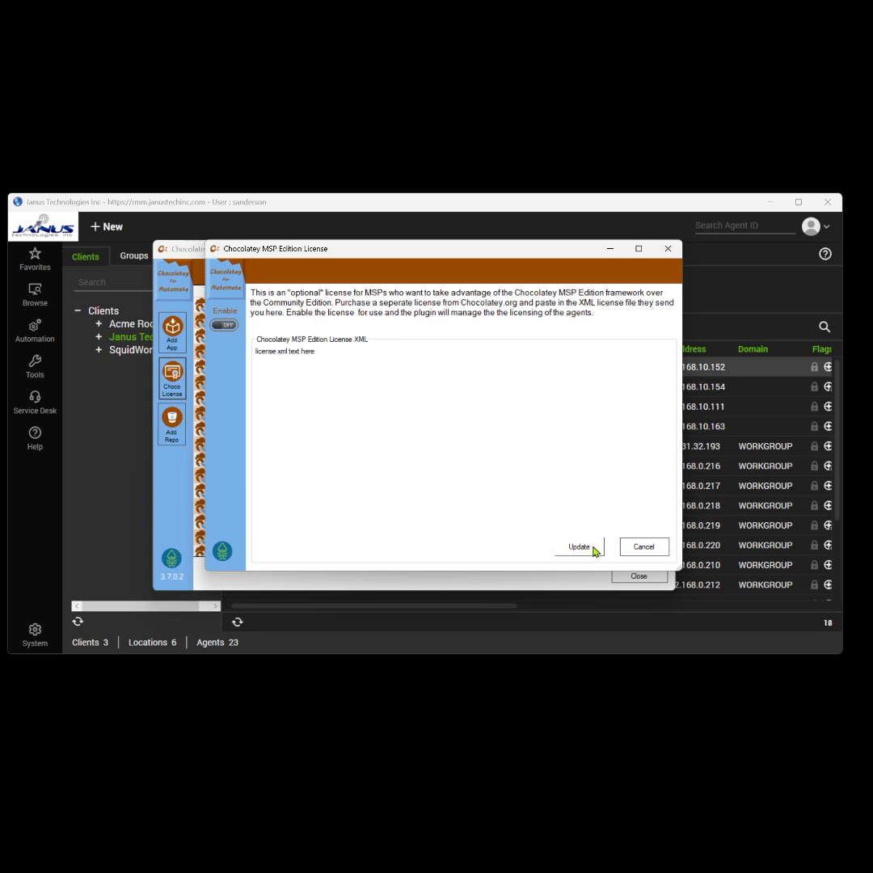
pyautogui.click(648, 548)
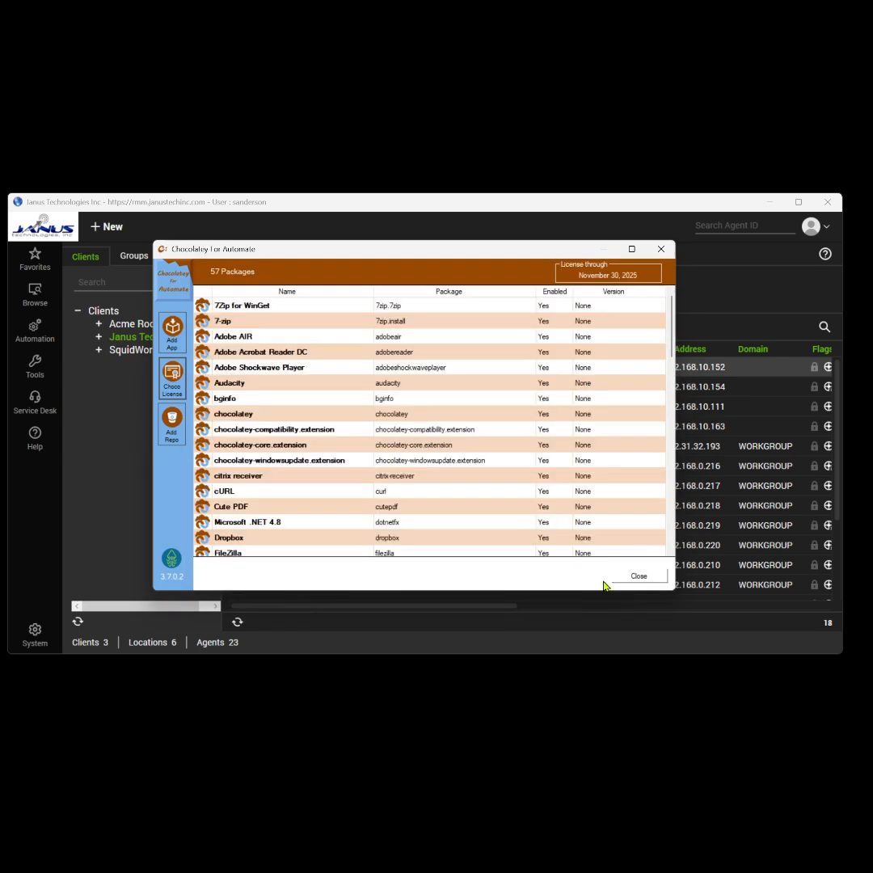
pyautogui.click(173, 426)
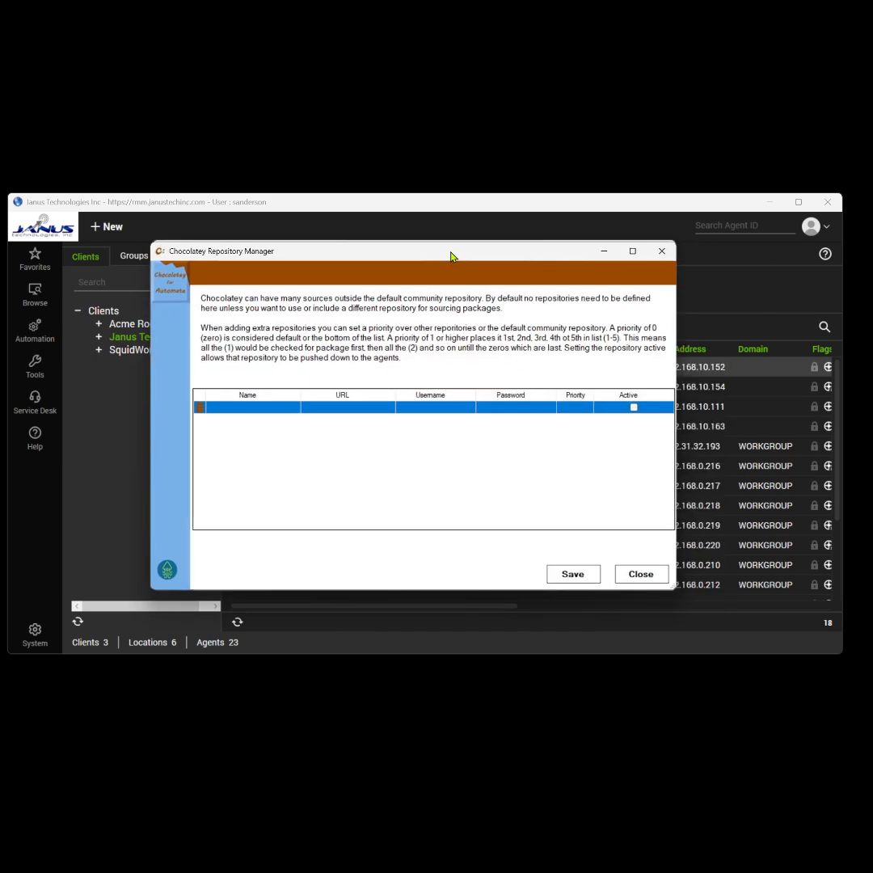
pyautogui.moveTo(451, 257); pyautogui.dragTo(460, 256)
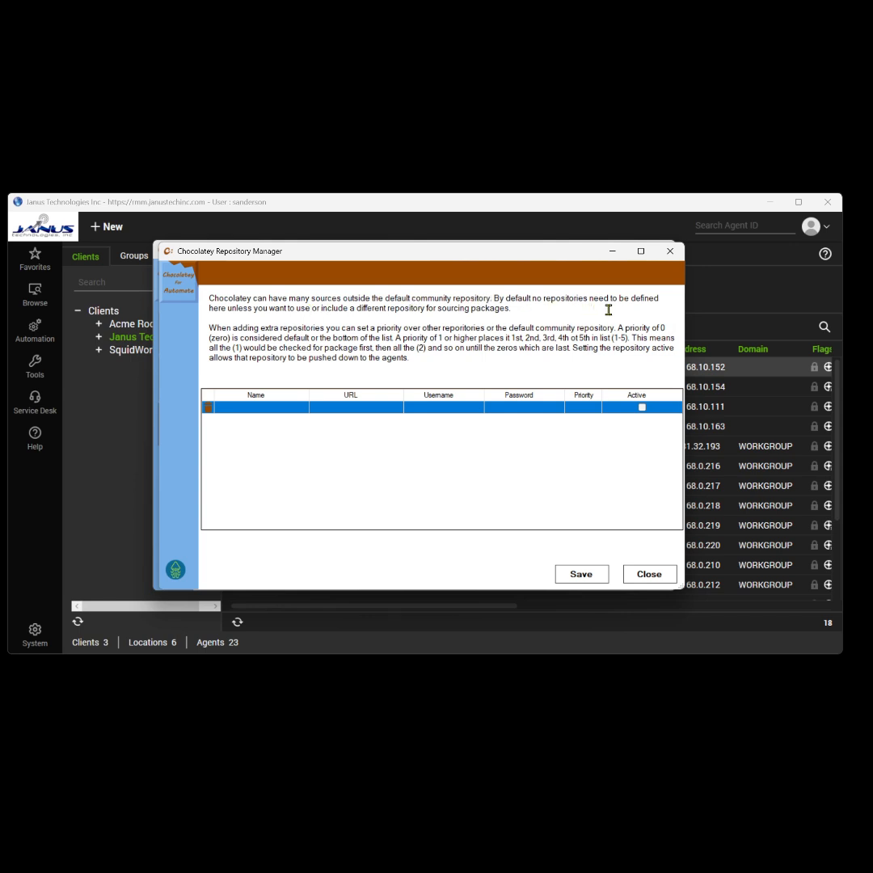
pyautogui.click(243, 406)
pyautogui.write('my')
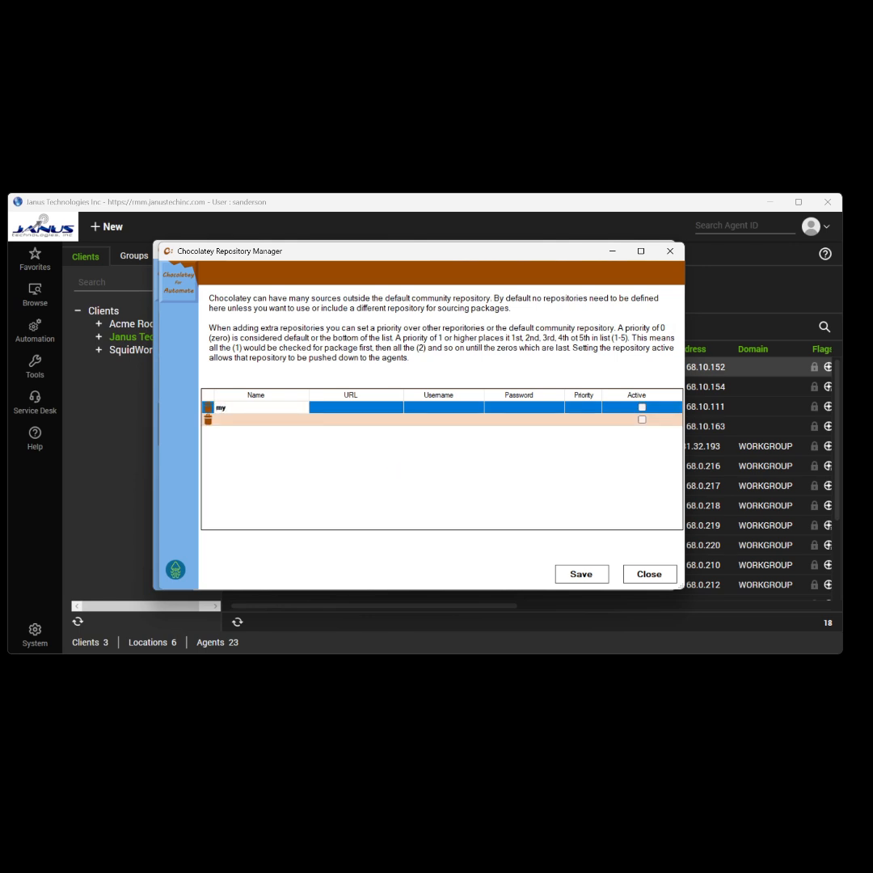
pyautogui.write('New Source')
pyautogui.press('Tab')
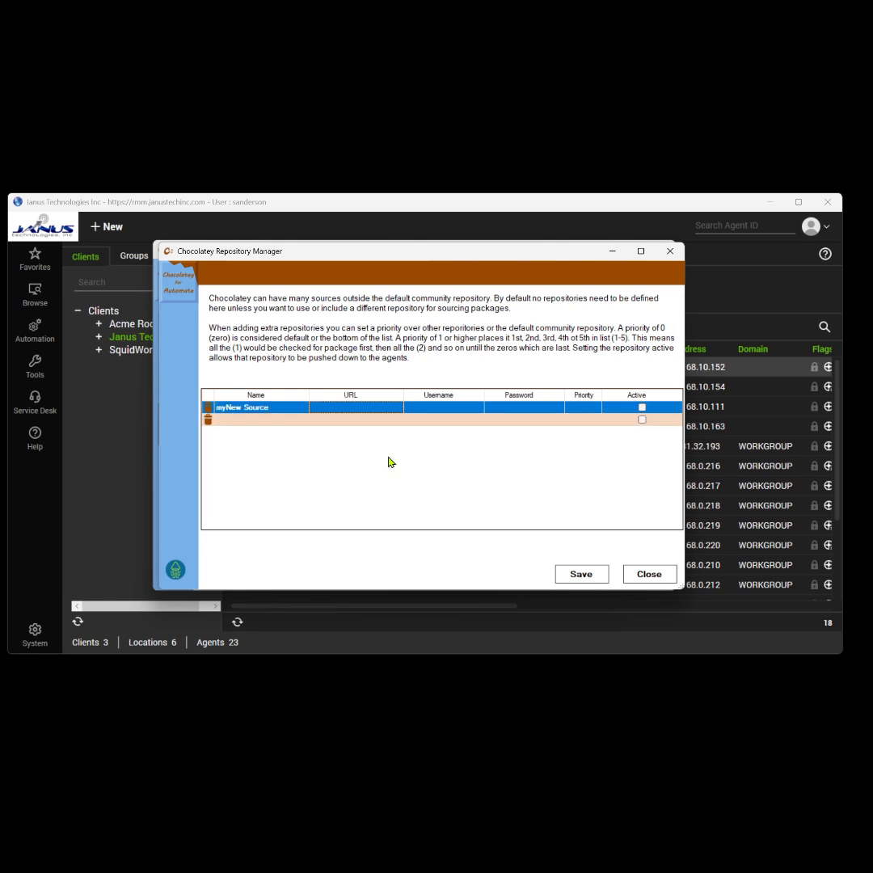
pyautogui.write('https://')
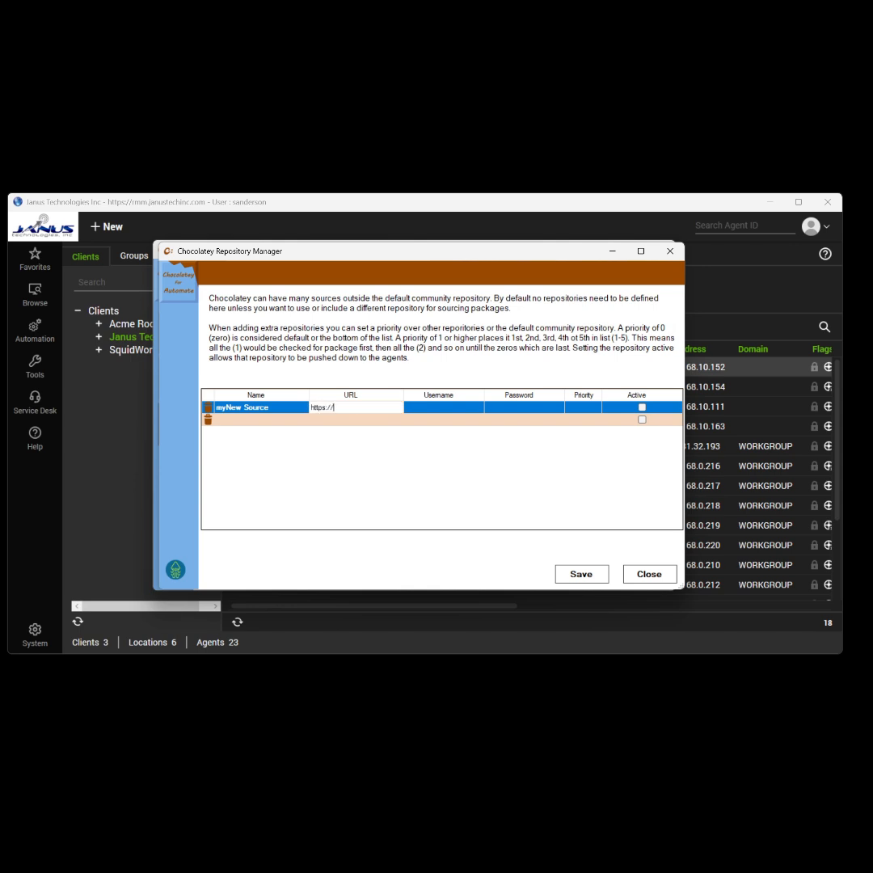
pyautogui.write('myURL')
# Give the repository a username, password and priority 1, mark it active, and close the manager.
pyautogui.press('Tab')
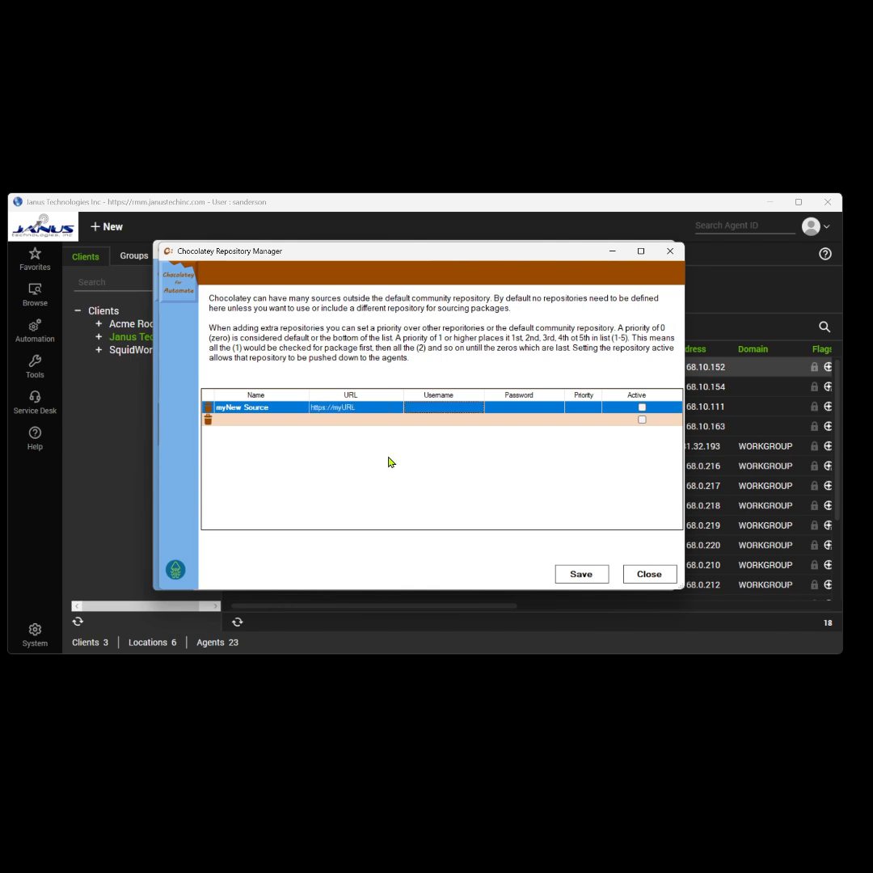
pyautogui.write('myuser')
pyautogui.press('Tab')
pyautogui.write('myp')
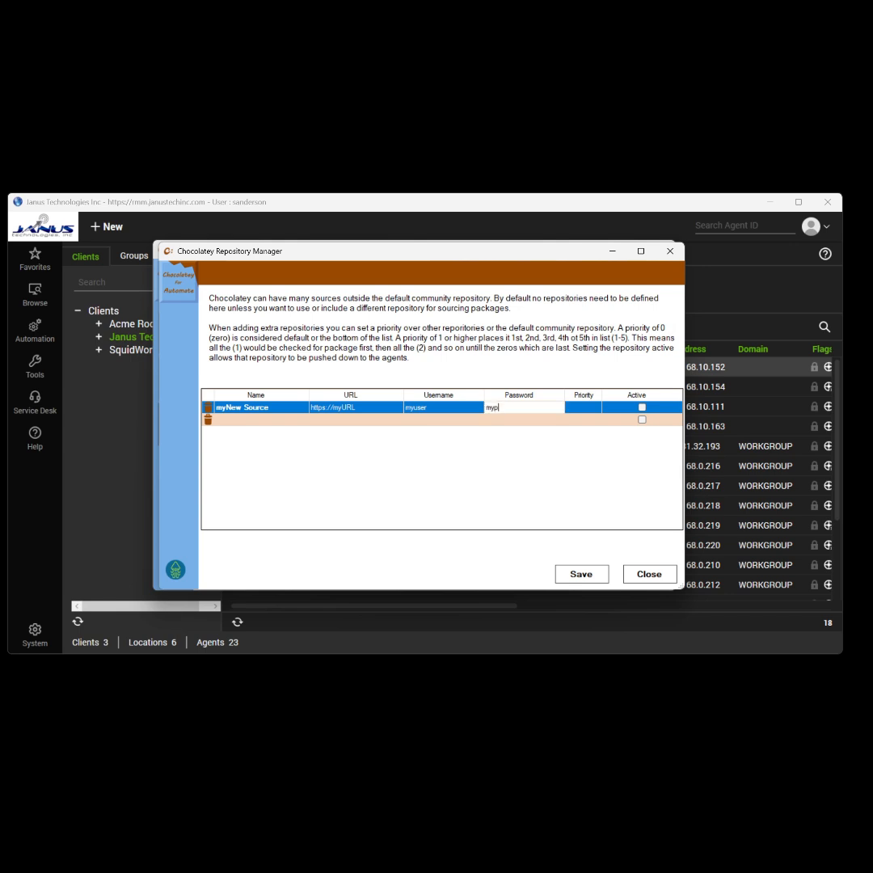
pyautogui.write('ass')
pyautogui.press('Tab')
pyautogui.write('1')
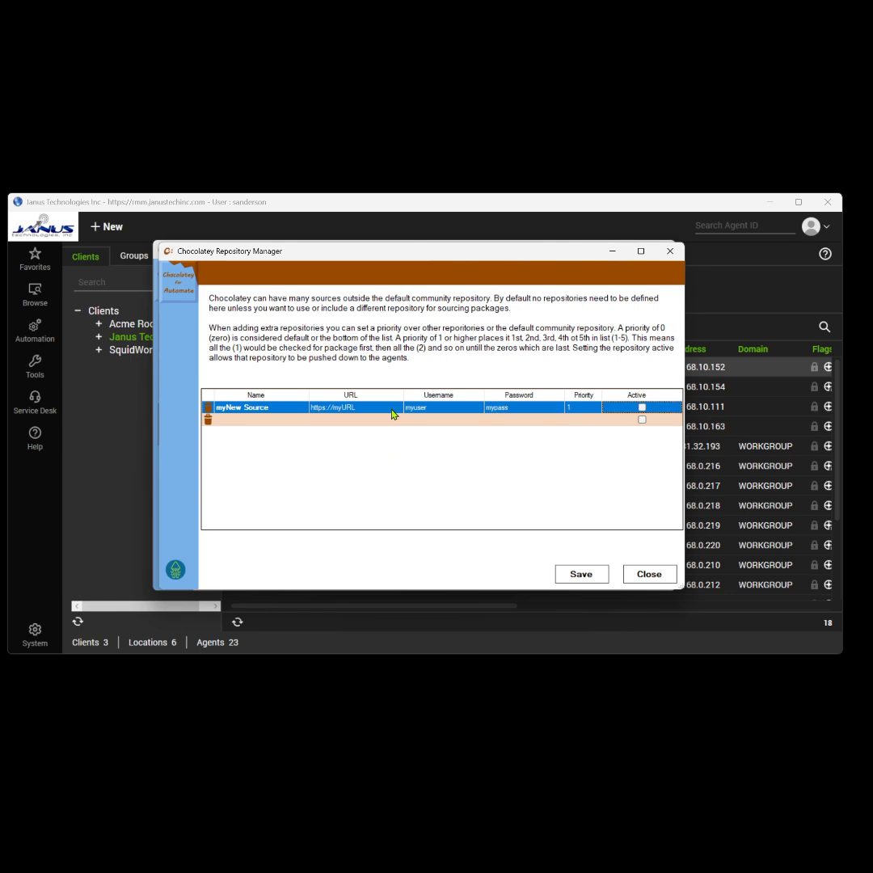
pyautogui.click(642, 406)
pyautogui.click(669, 252)
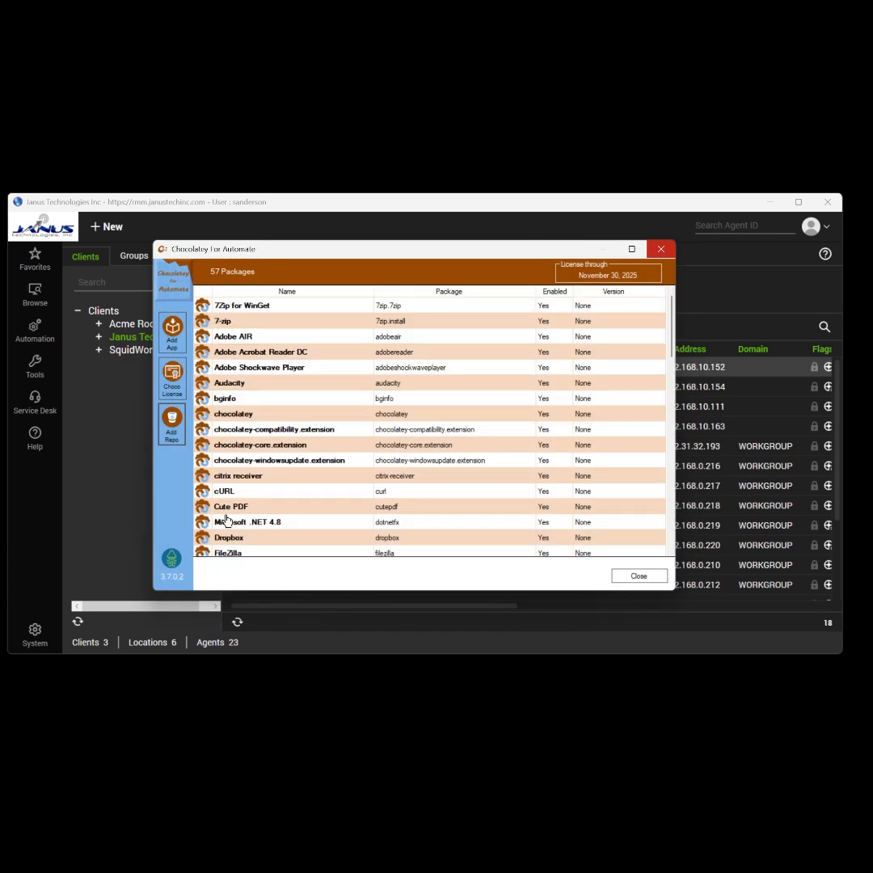
# Enable Chocolatey on Janus Technologies, Inc. workstations, then open the CWAWK03 computer.
pyautogui.click(639, 576)
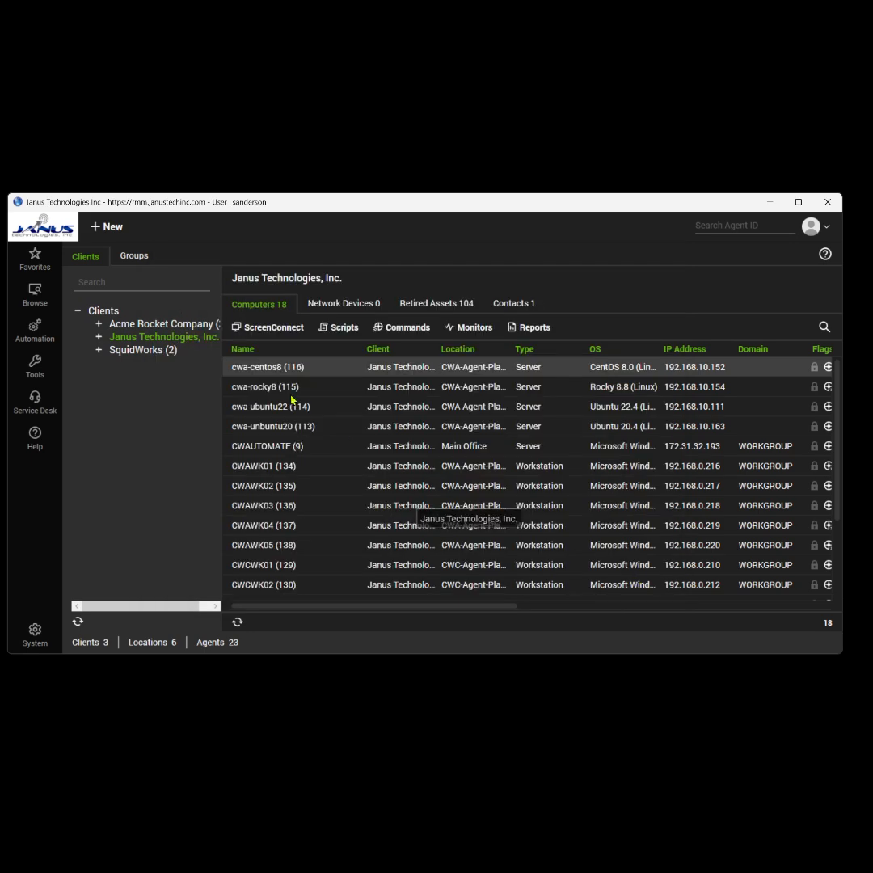
pyautogui.doubleClick(164, 337)
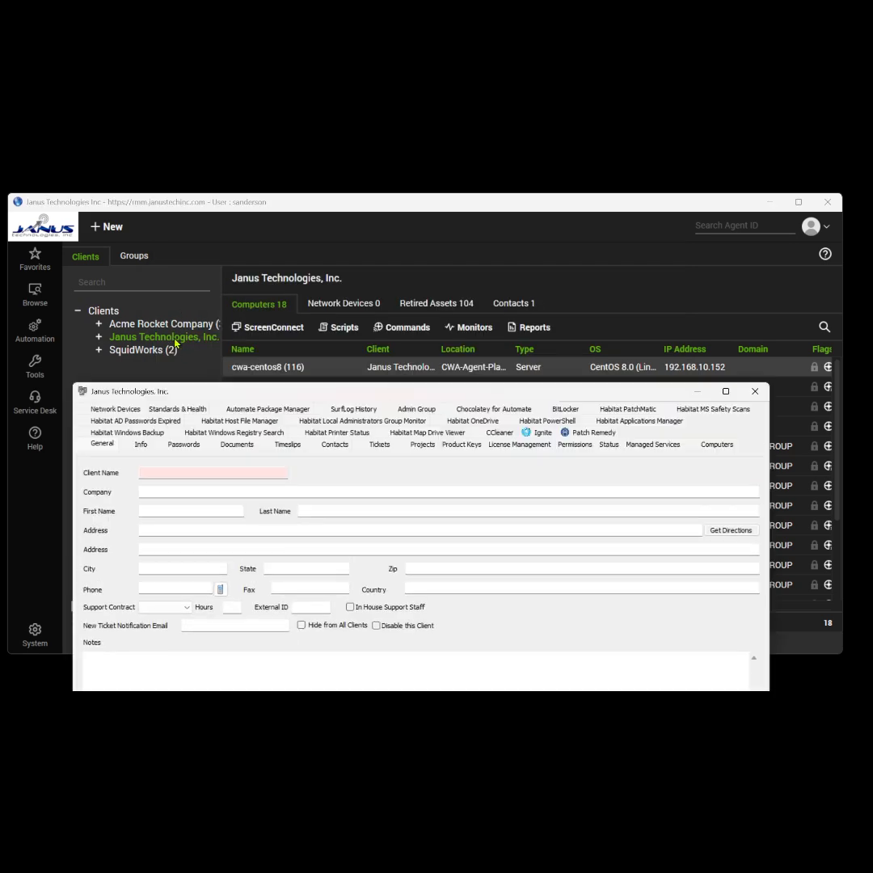
pyautogui.click(507, 408)
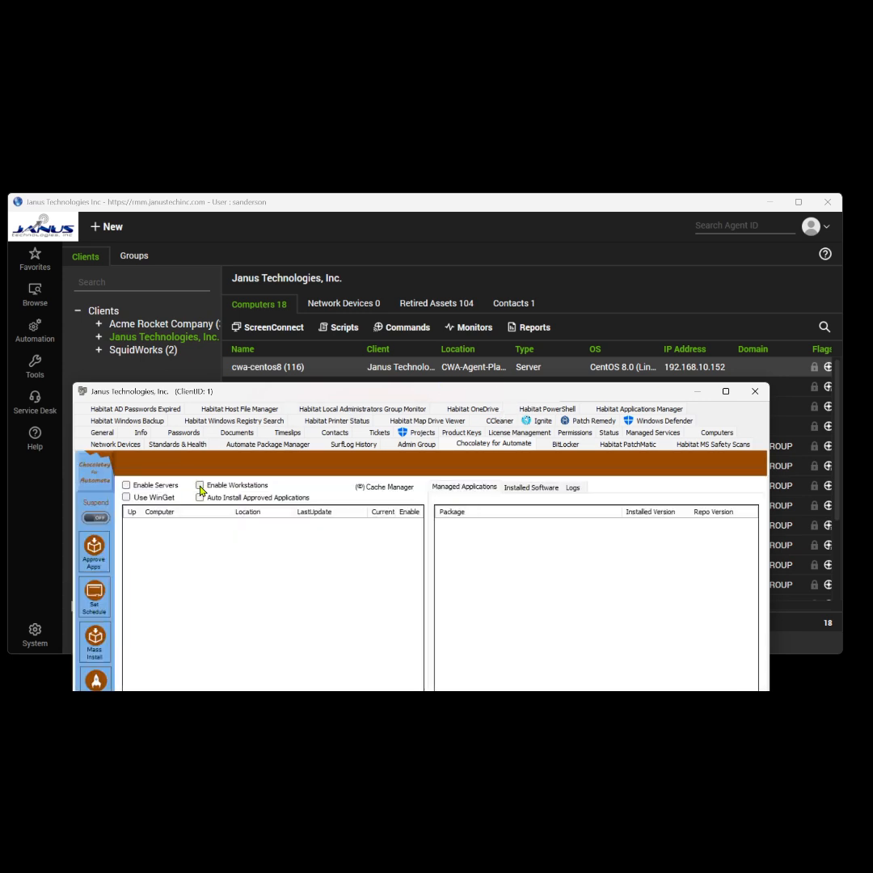
pyautogui.click(200, 485)
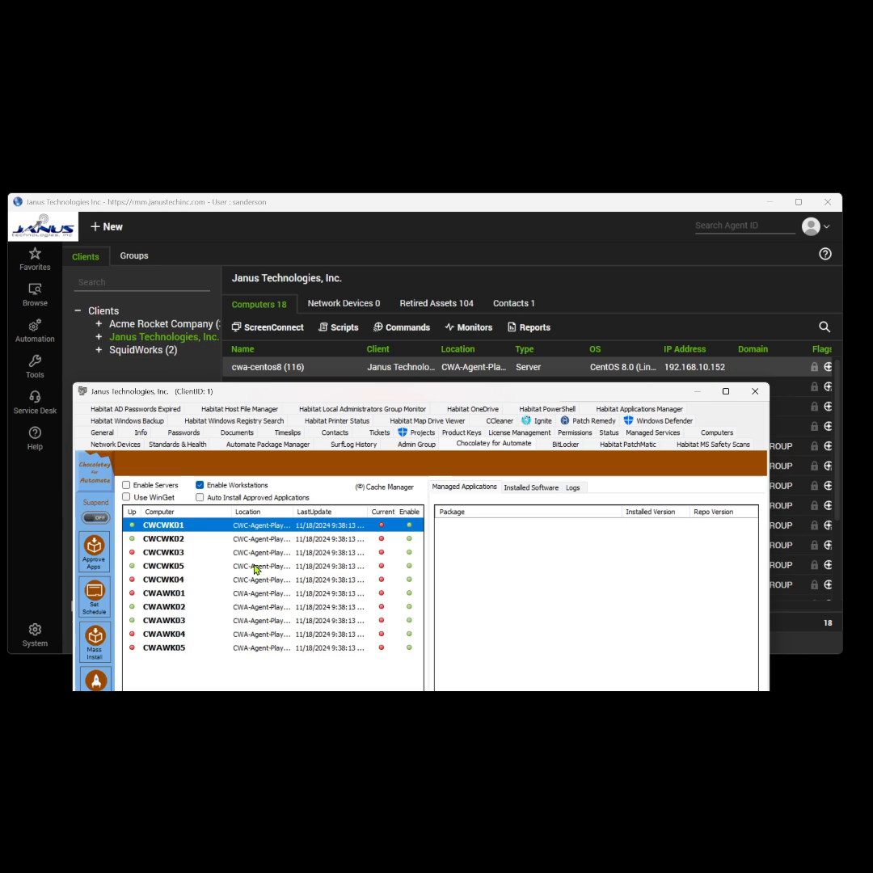
pyautogui.click(452, 206)
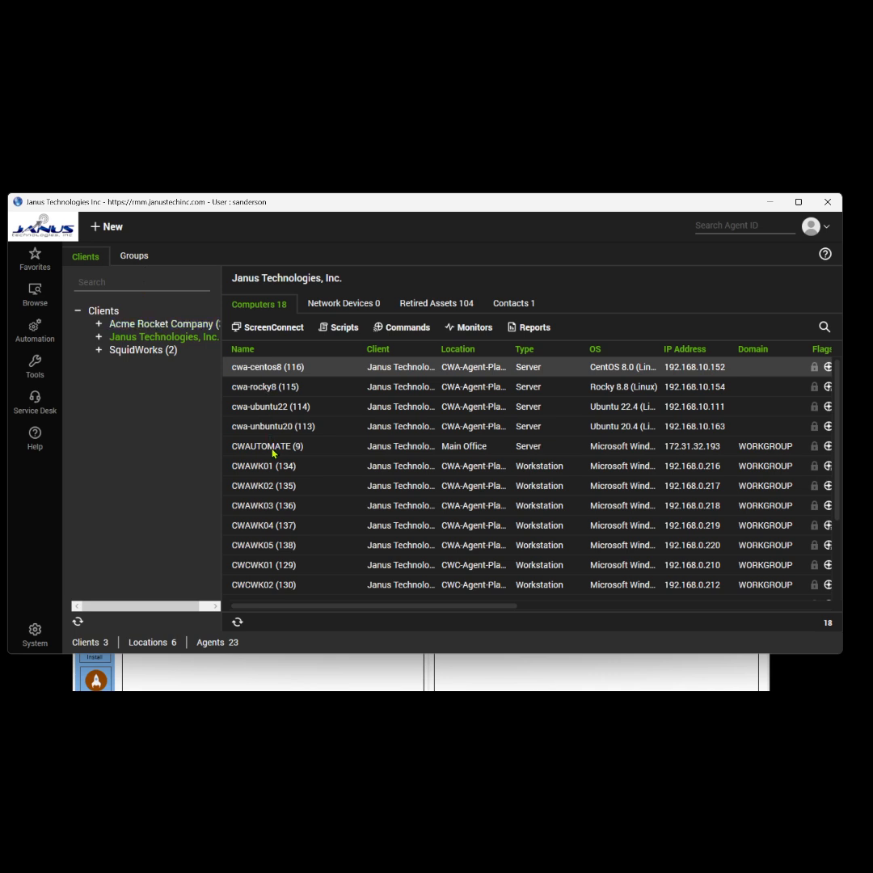
pyautogui.click(261, 507)
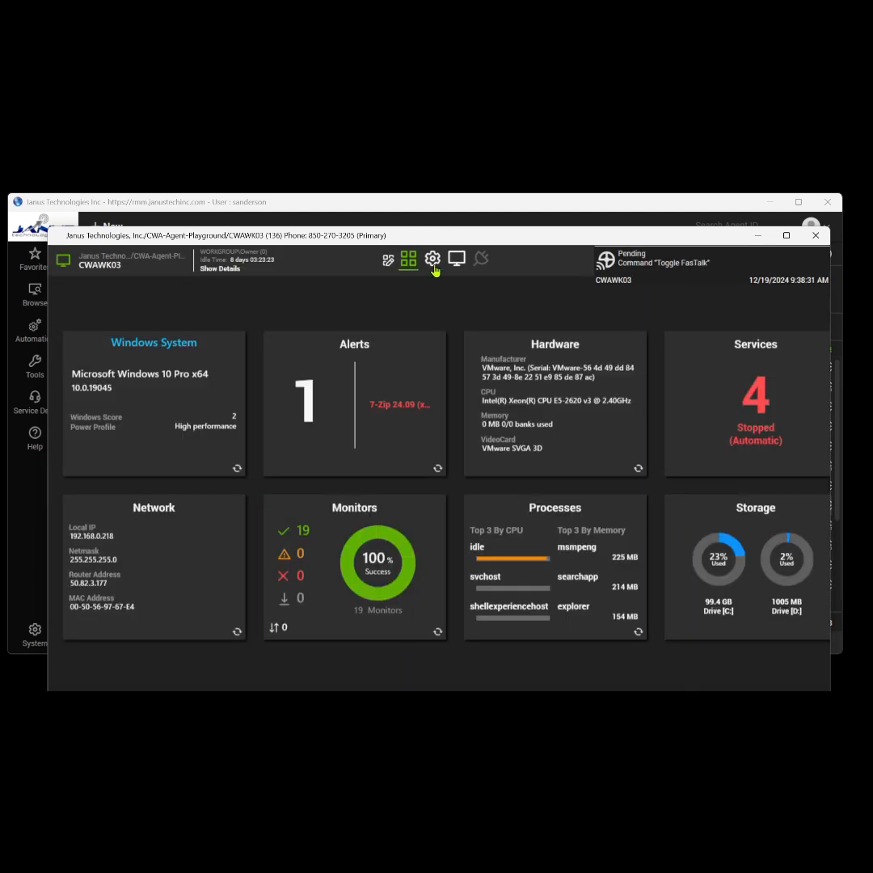
# Review CWAWK03's Chocolatey Extra Data Fields, then close the agent window.
pyautogui.click(433, 257)
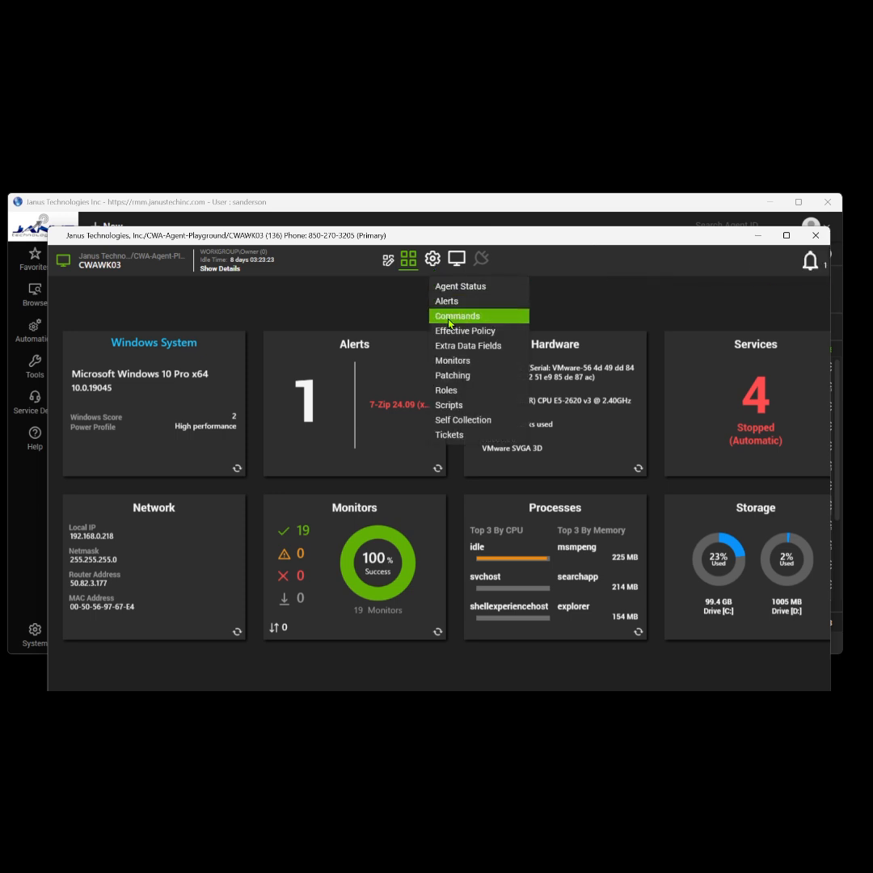
pyautogui.click(451, 347)
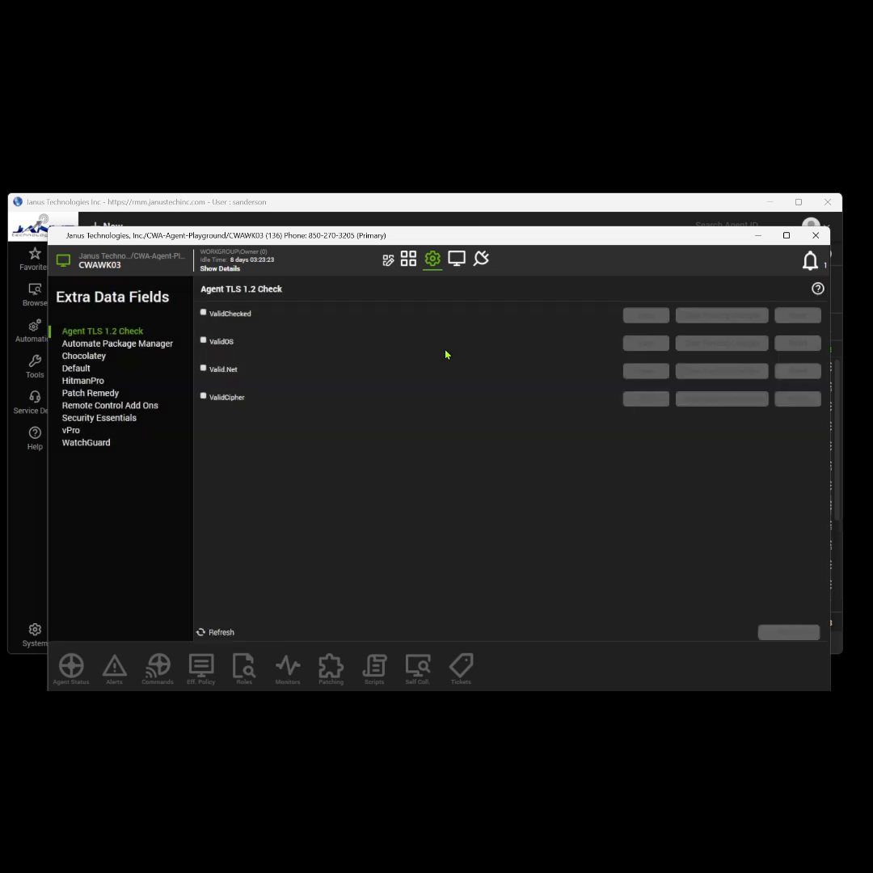
pyautogui.click(98, 361)
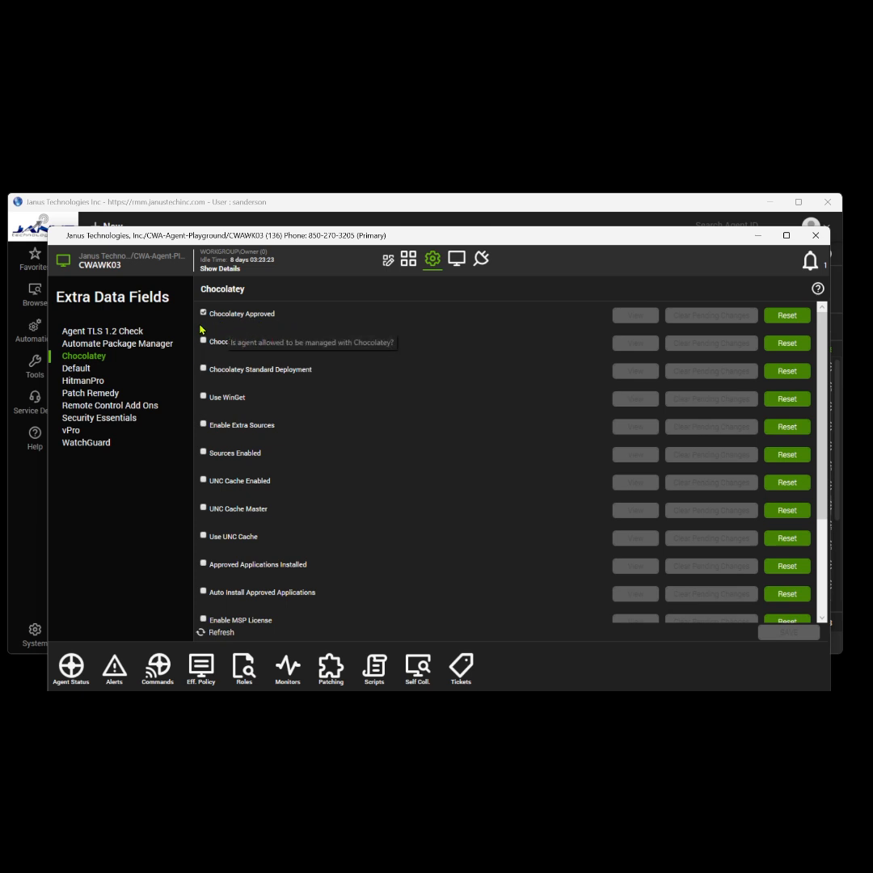
pyautogui.scroll(-1, 315, 396)
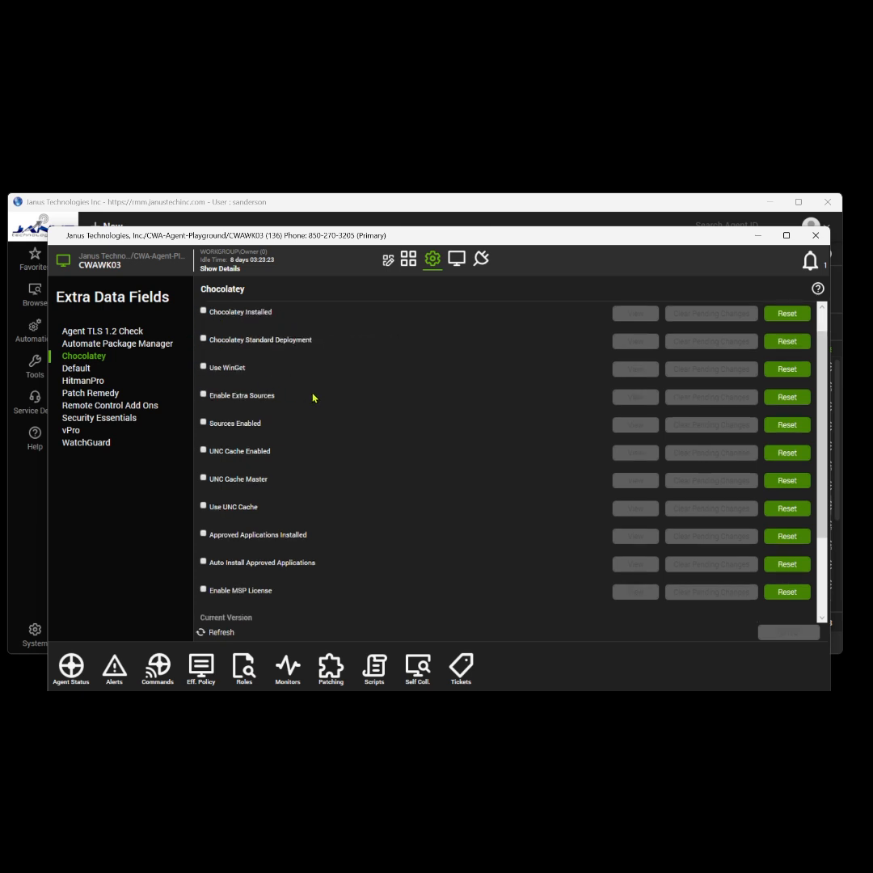
pyautogui.scroll(-1, 293, 399)
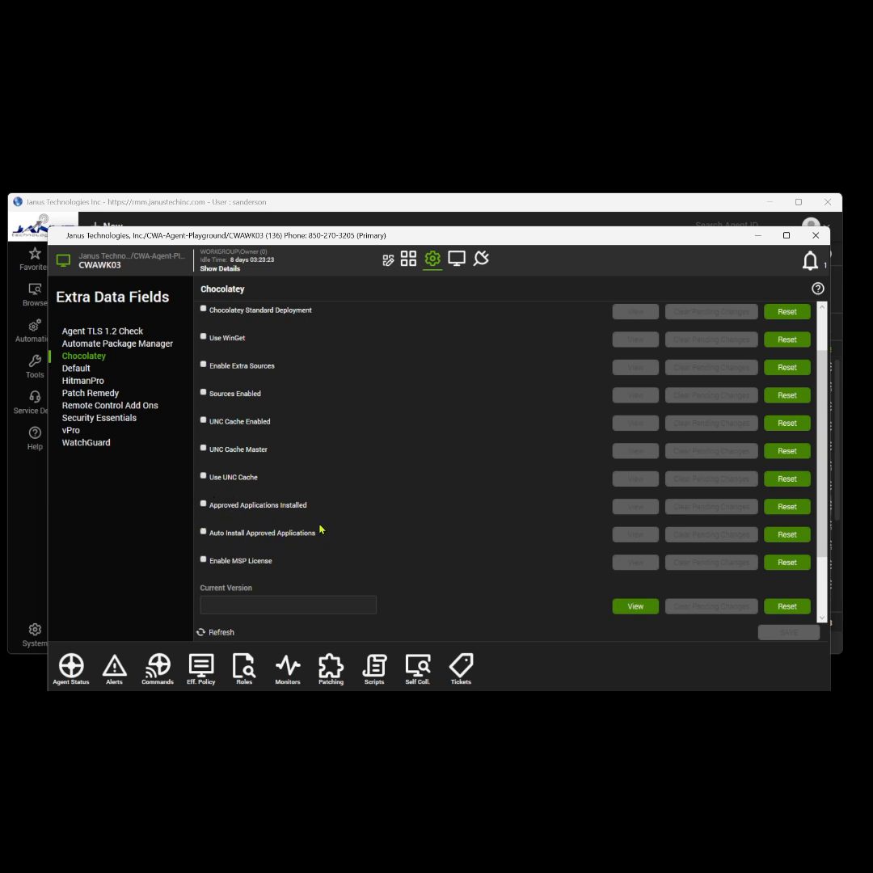
pyautogui.scroll(-3, 367, 525)
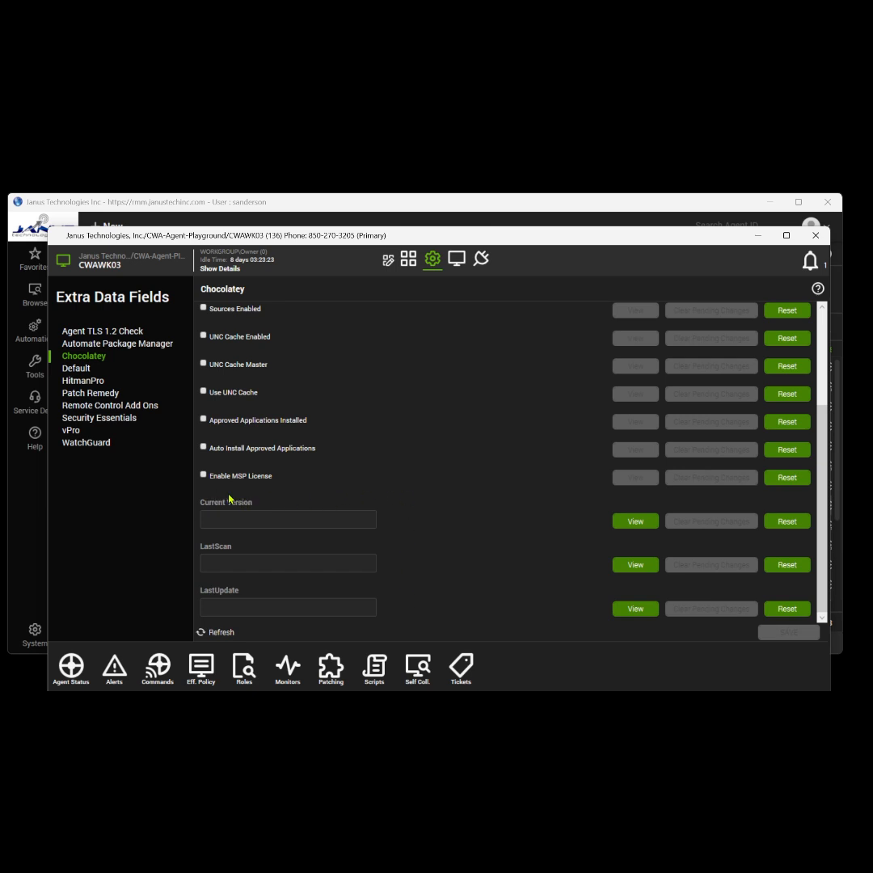
pyautogui.click(816, 236)
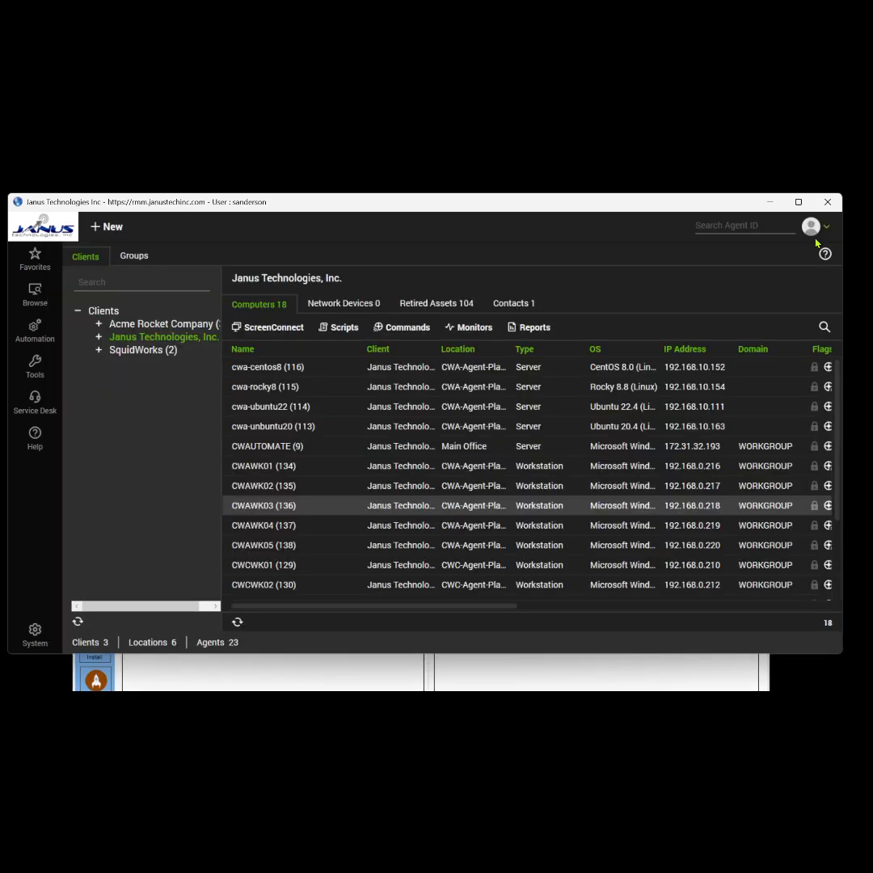
# Open the Chocolatey For Automate group and preview its auto-join search results.
pyautogui.click(130, 258)
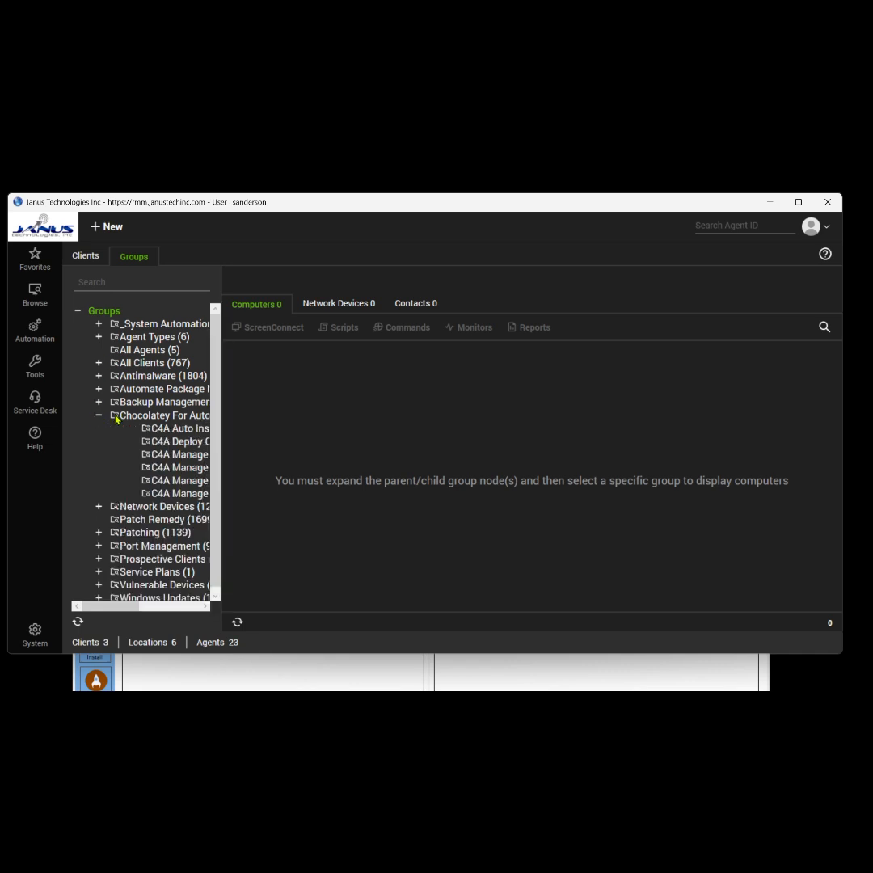
pyautogui.click(162, 416)
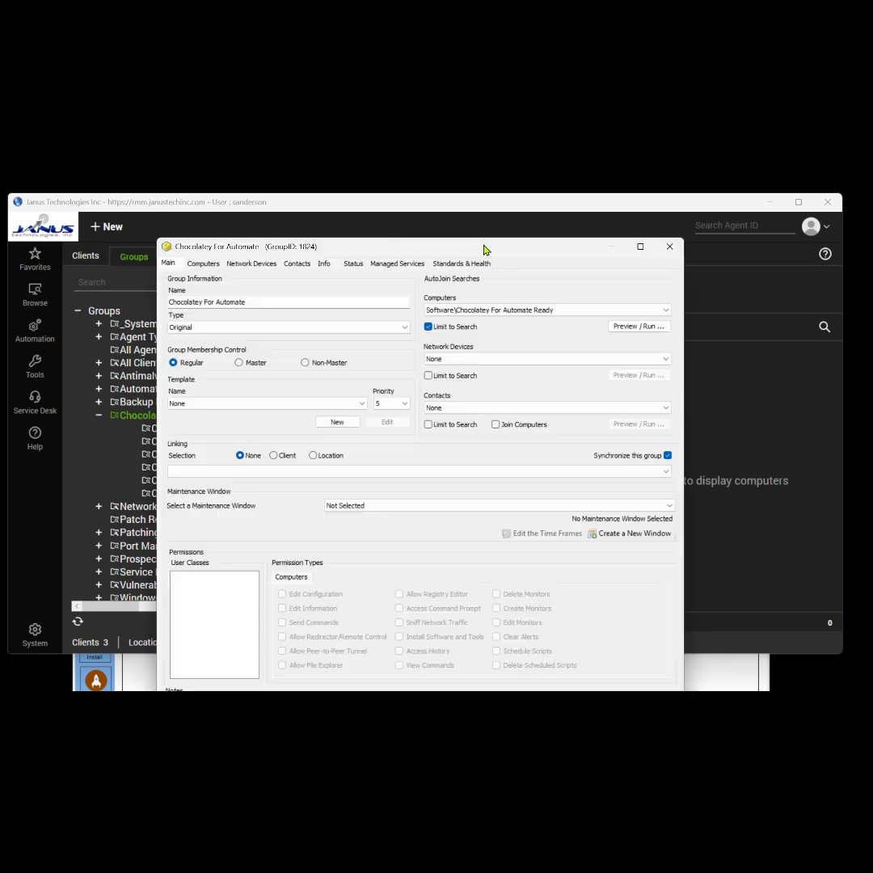
pyautogui.moveTo(484, 245); pyautogui.dragTo(498, 215)
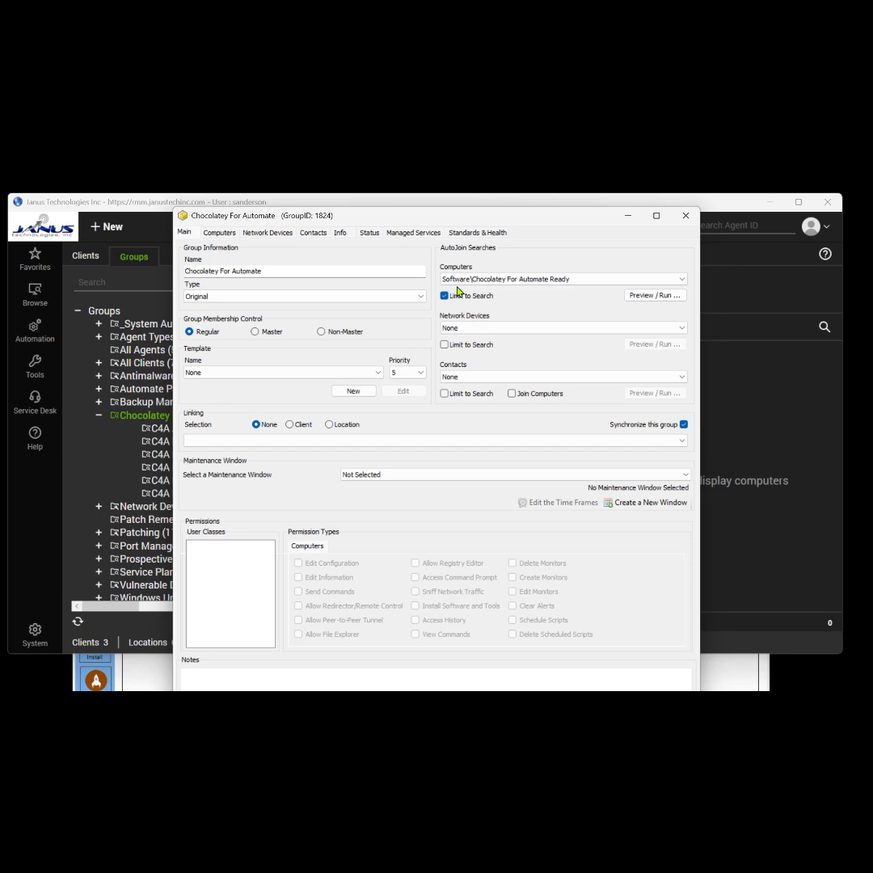
pyautogui.click(653, 295)
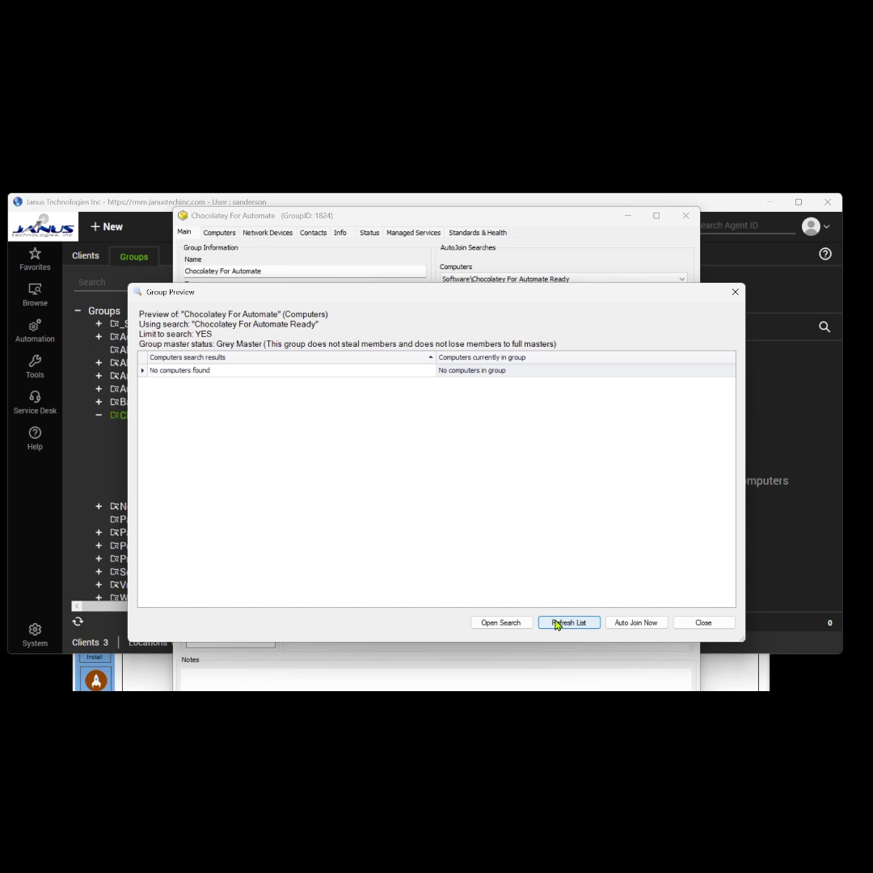
pyautogui.click(426, 355)
# Inspect the group's auto-join search, then close the search and group windows.
pyautogui.click(496, 627)
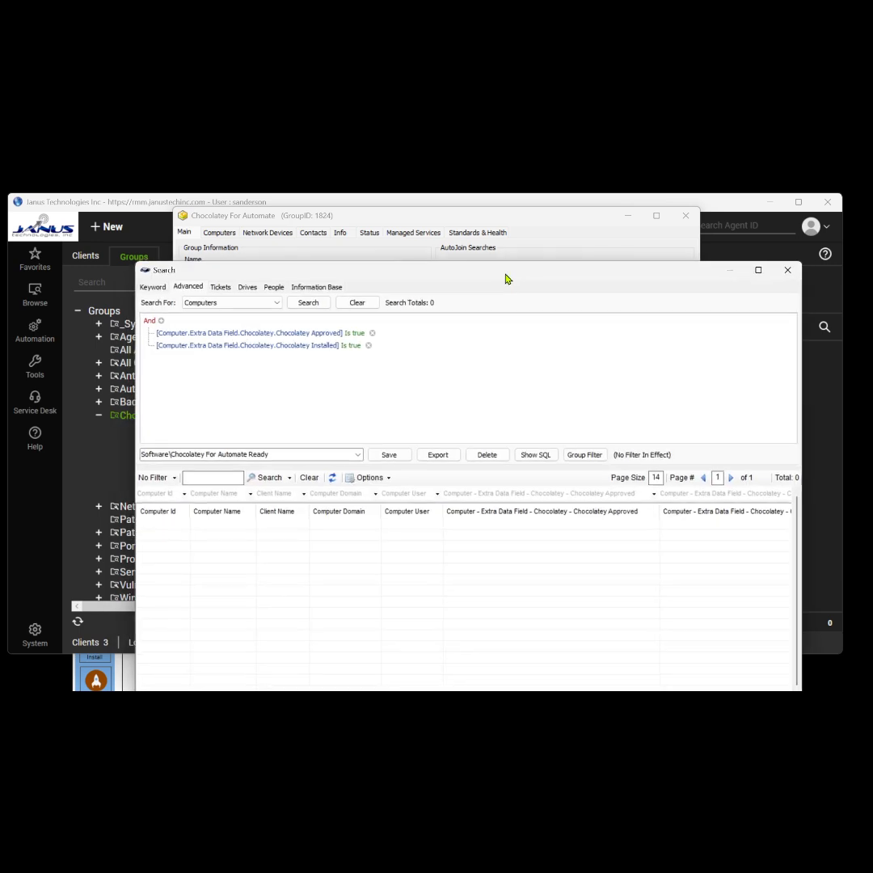
pyautogui.moveTo(506, 274); pyautogui.dragTo(492, 248)
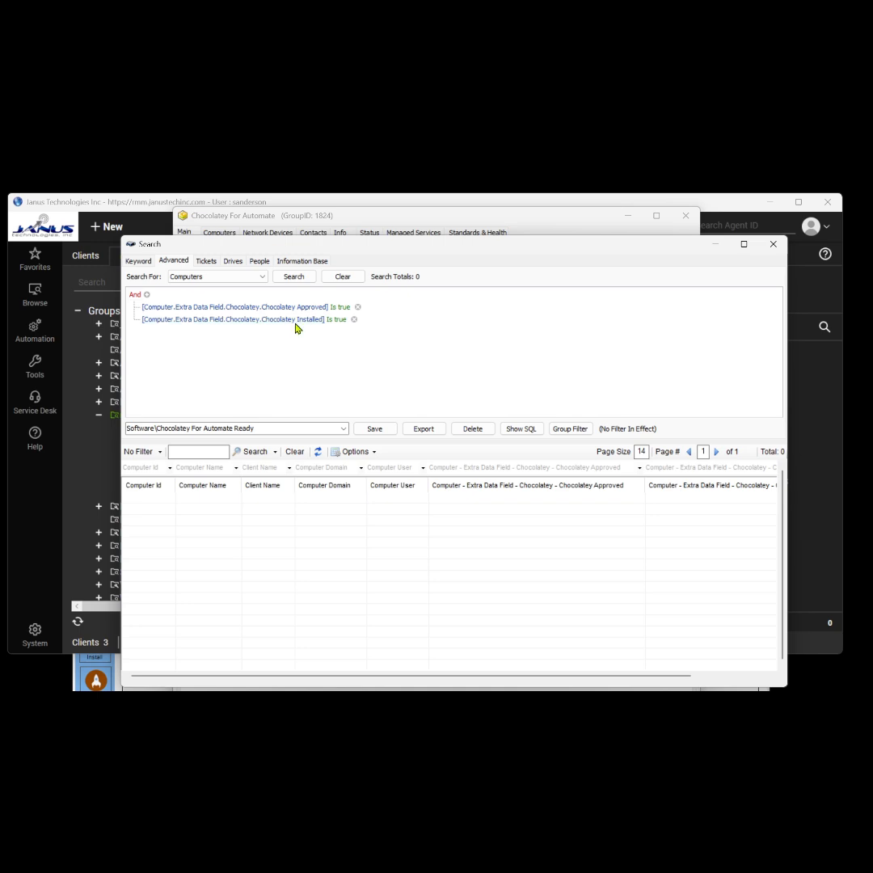
pyautogui.click(772, 243)
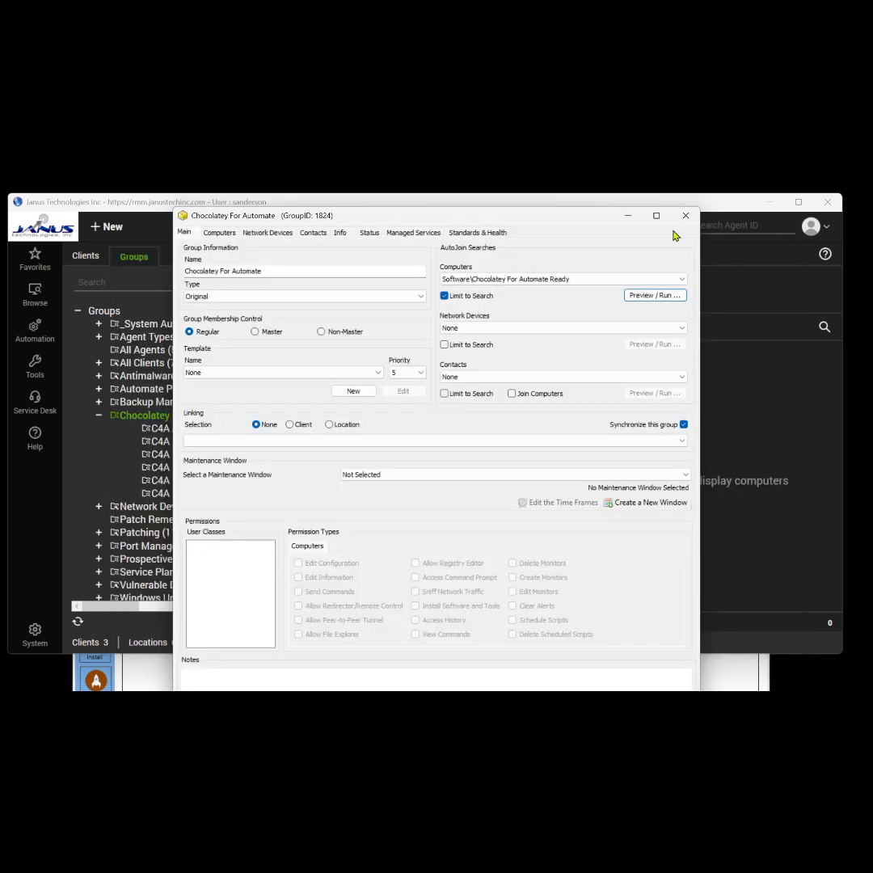
pyautogui.click(684, 215)
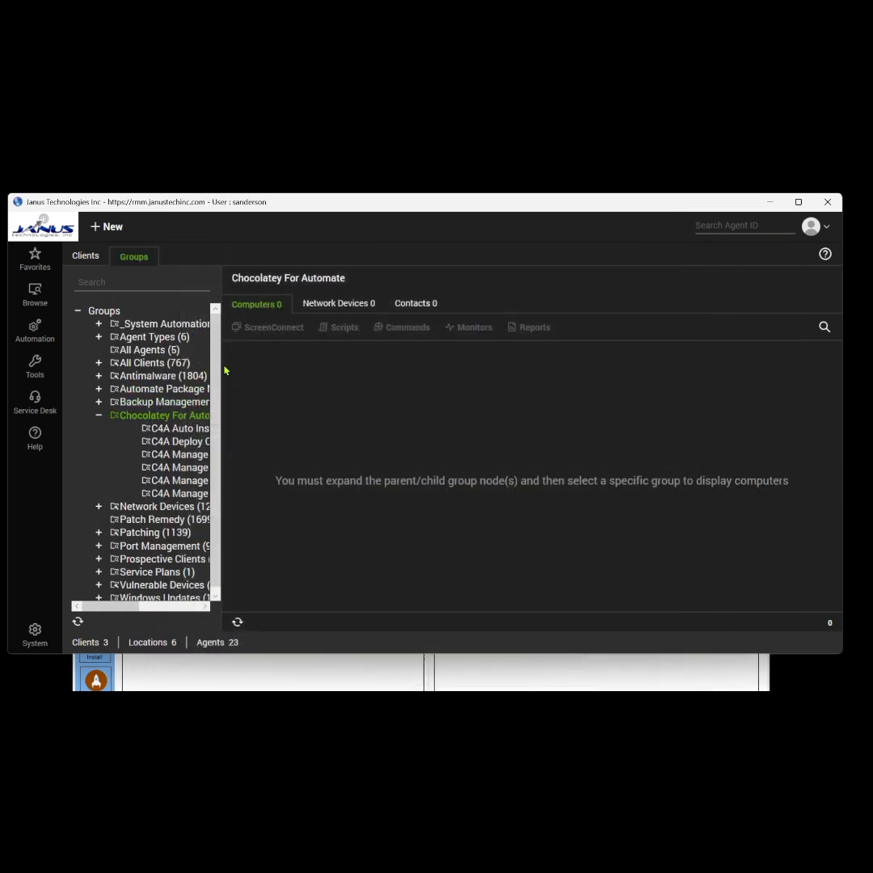
# Open the C4A Deploy Chocolatey (1827) group and preview its P4A Deploy Chocolatey search matches.
pyautogui.moveTo(220, 371); pyautogui.dragTo(369, 371)
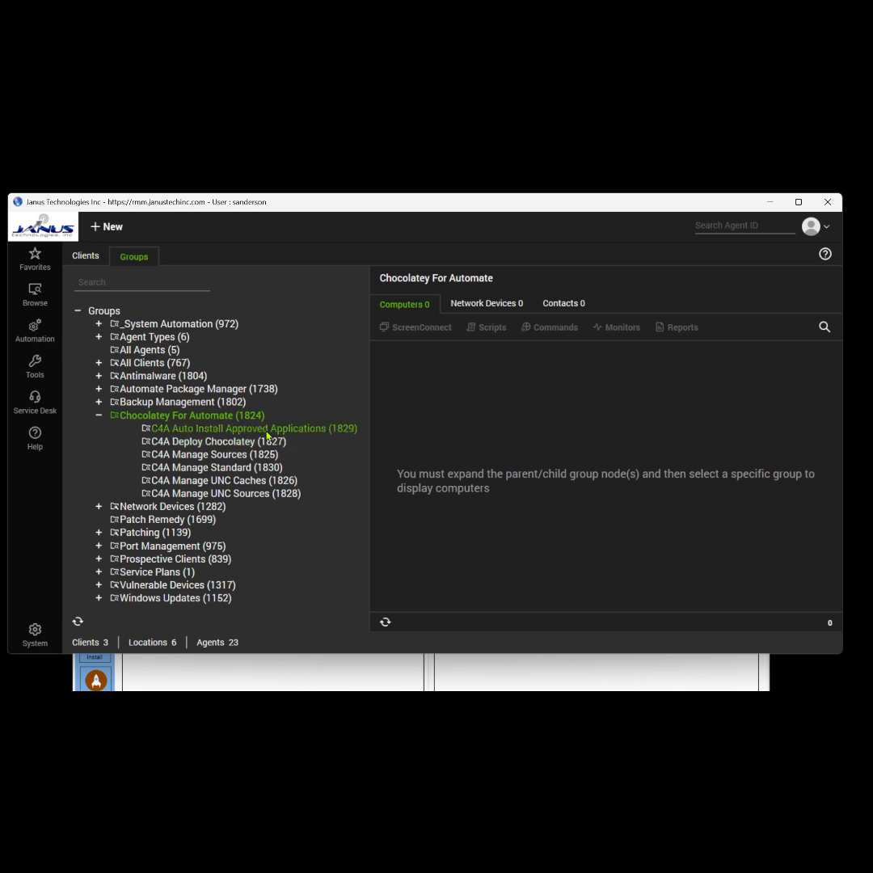
pyautogui.click(228, 443)
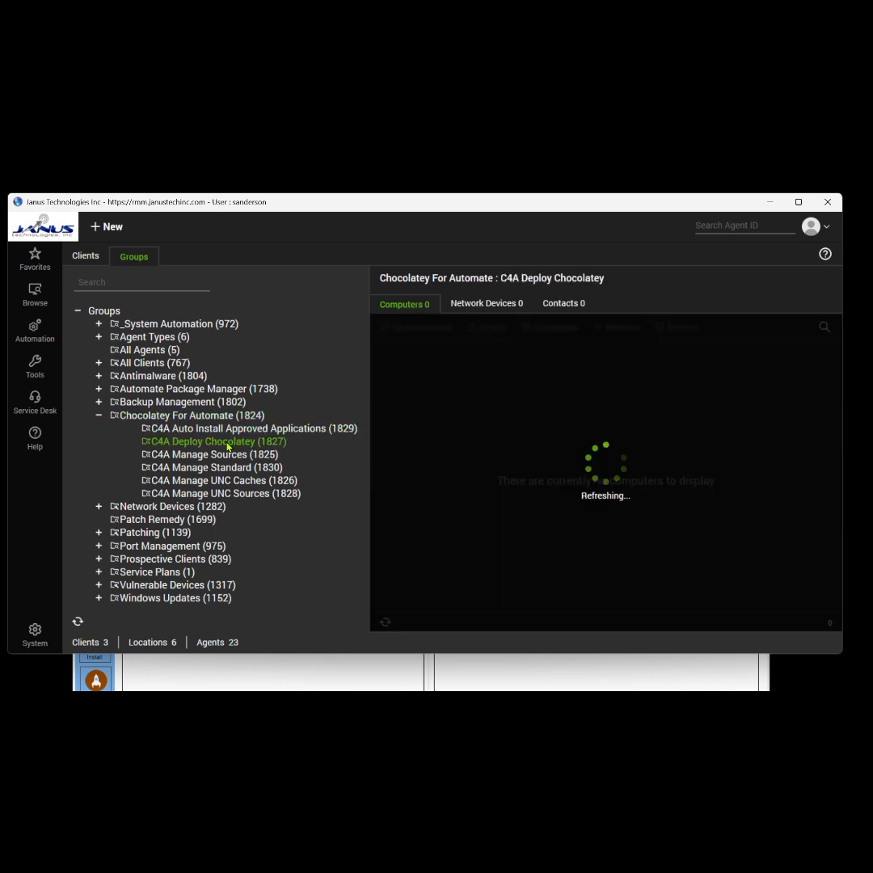
pyautogui.doubleClick(228, 444)
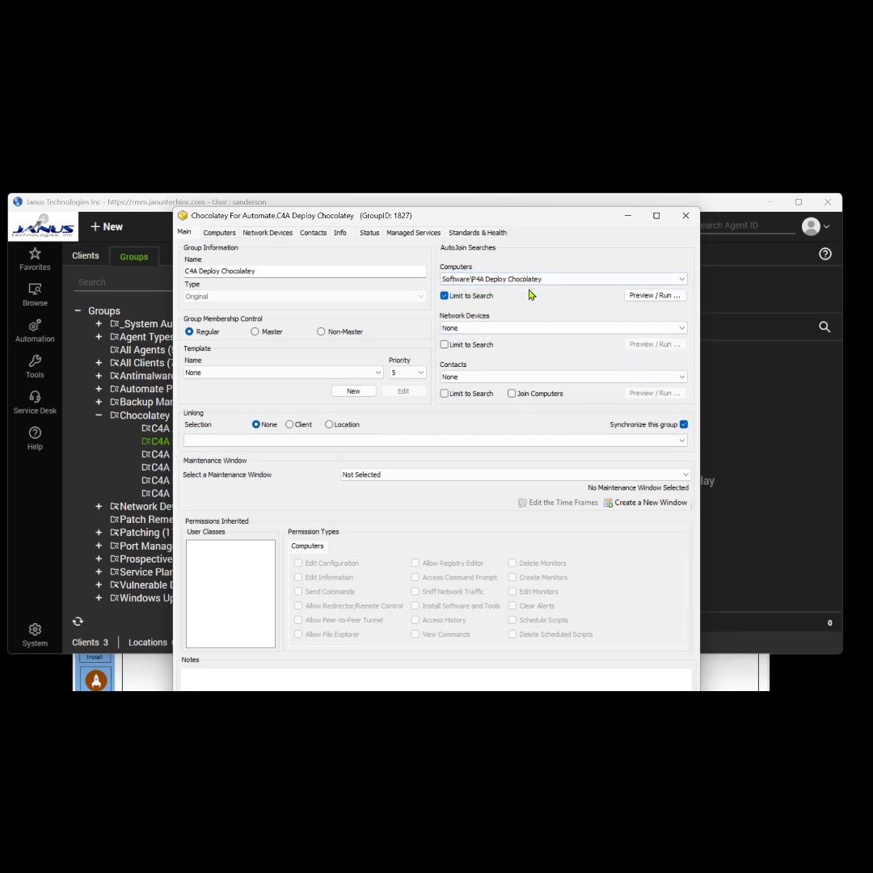
pyautogui.click(655, 295)
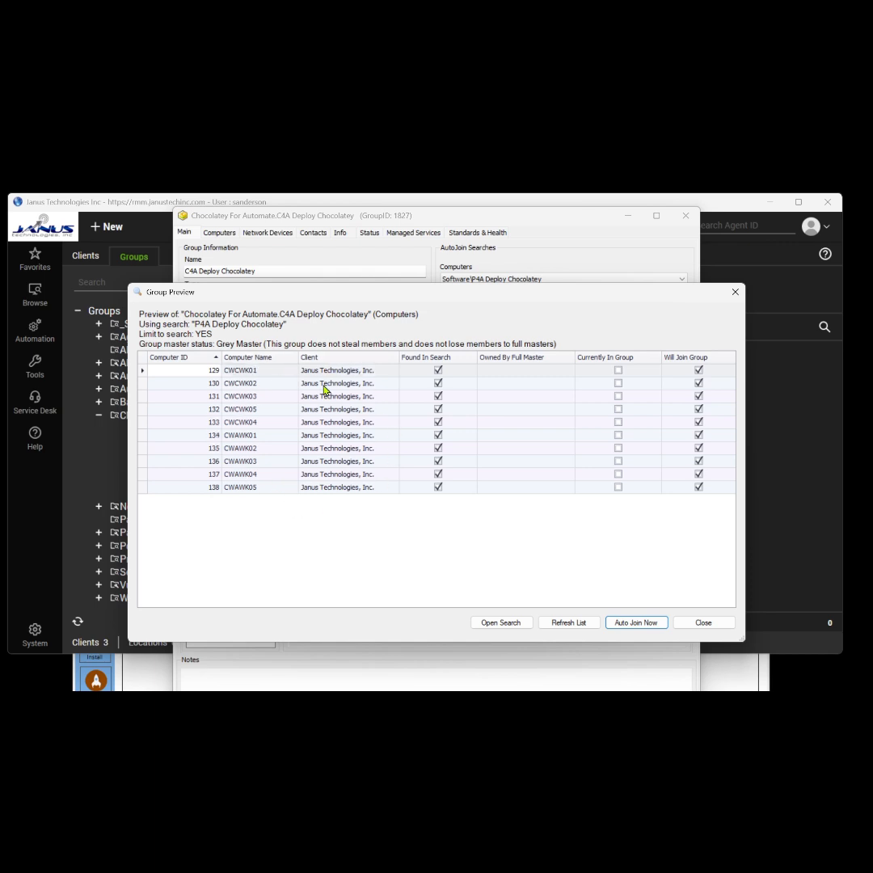
# Close the preview, review the group's computers and scheduled scripts, then close the group window.
pyautogui.click(730, 625)
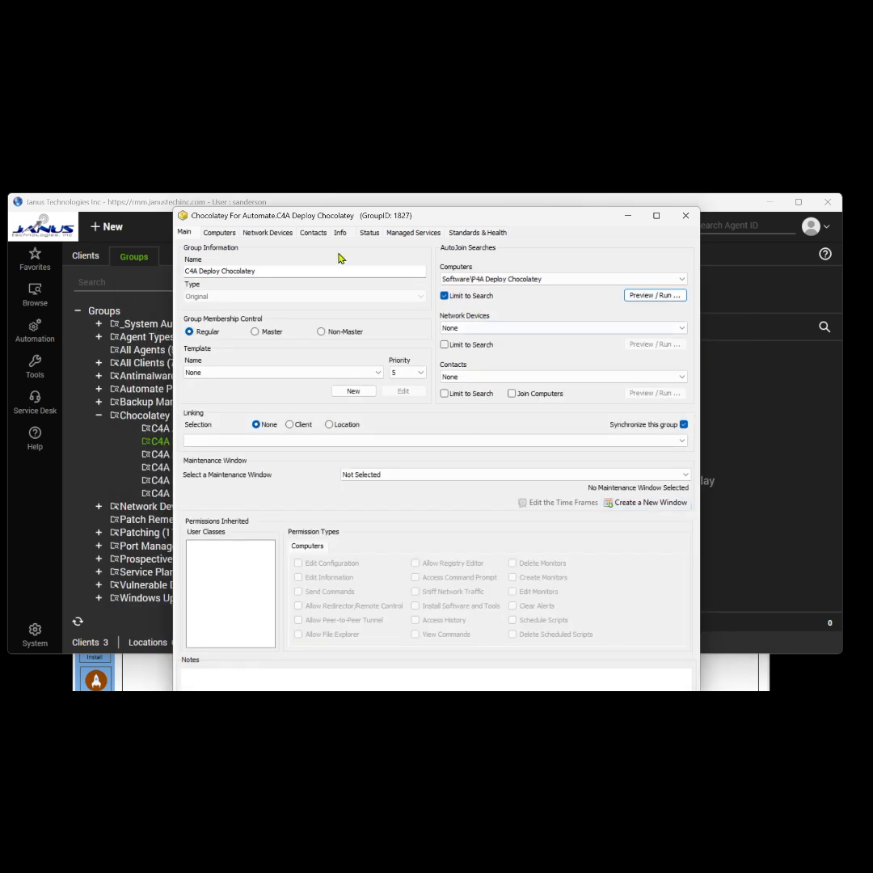
pyautogui.click(226, 237)
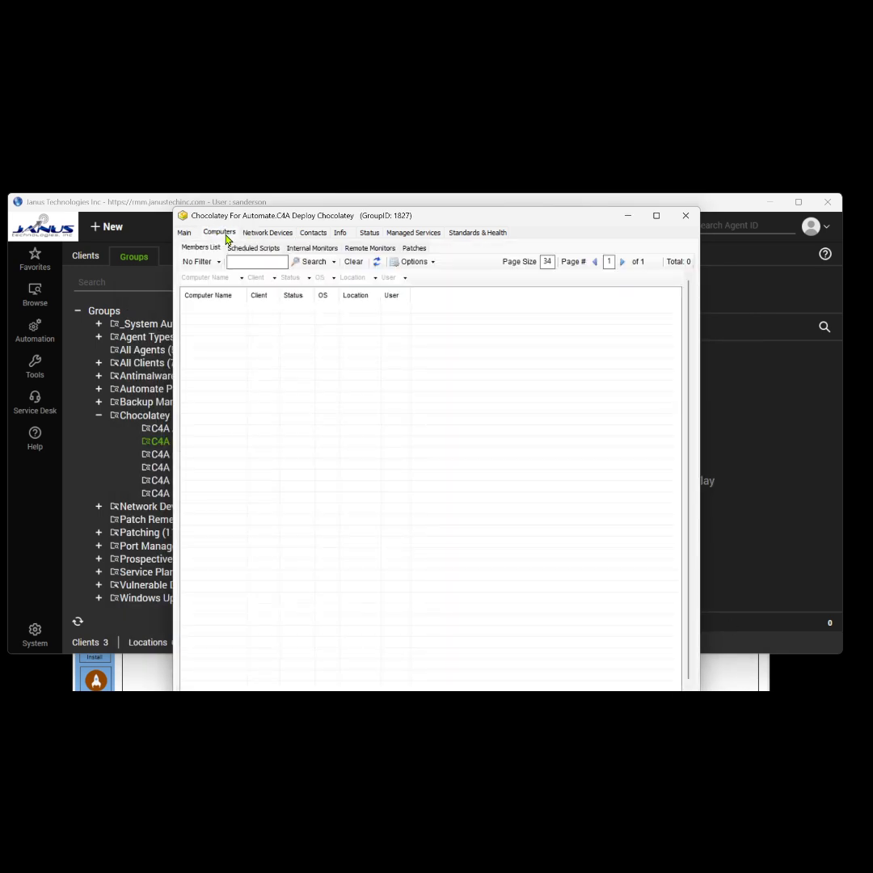
pyautogui.click(253, 248)
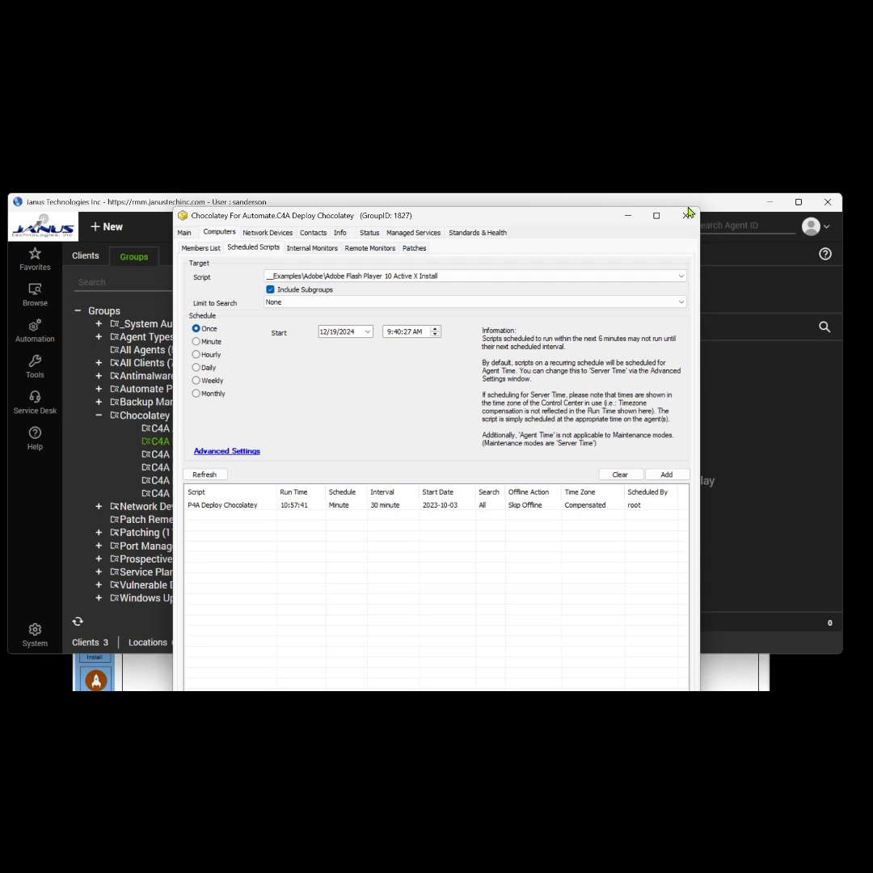
pyautogui.click(686, 215)
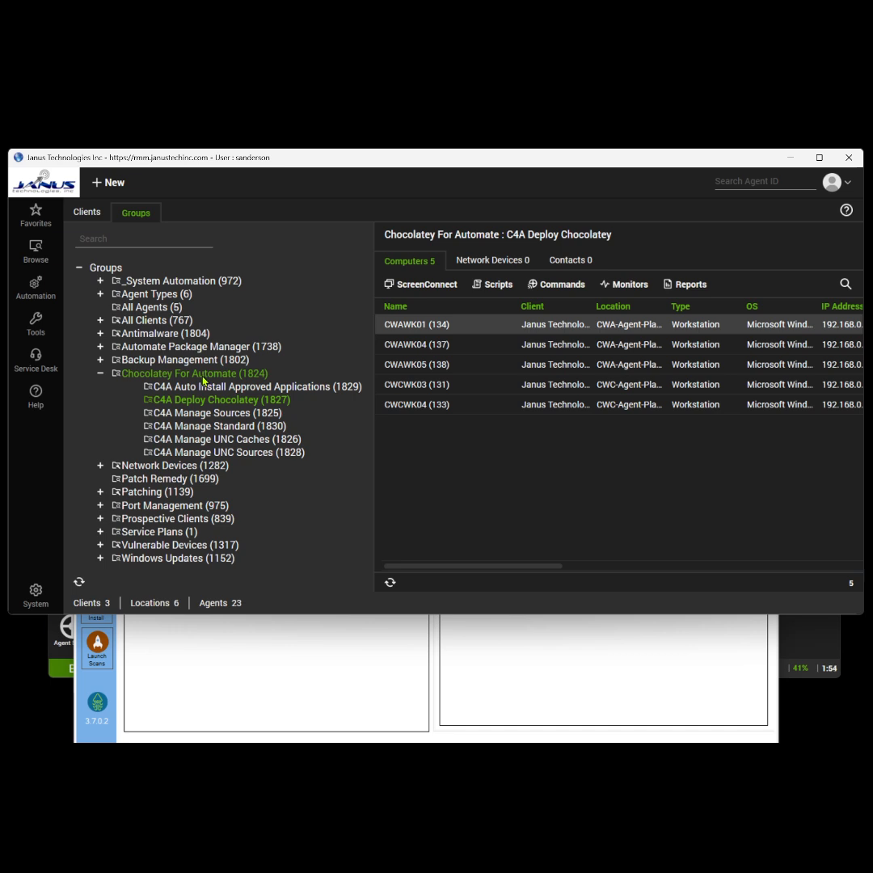
# Open the Chocolatey For Automate (1824) group window from the groups tree.
pyautogui.click(202, 377)
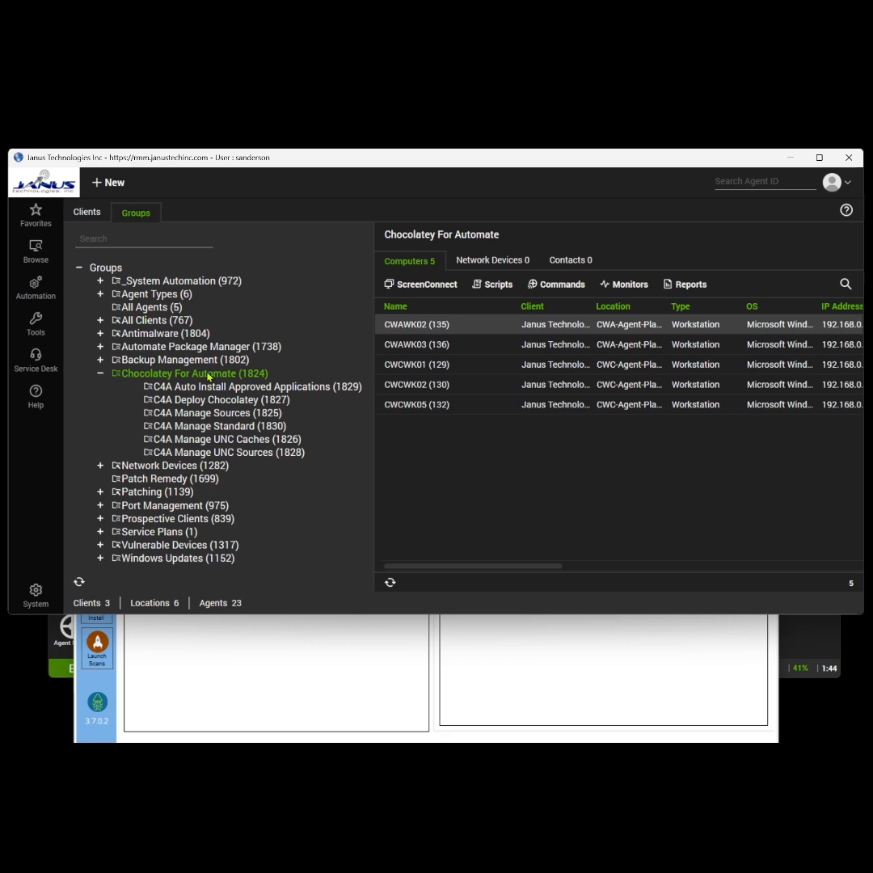
pyautogui.doubleClick(208, 374)
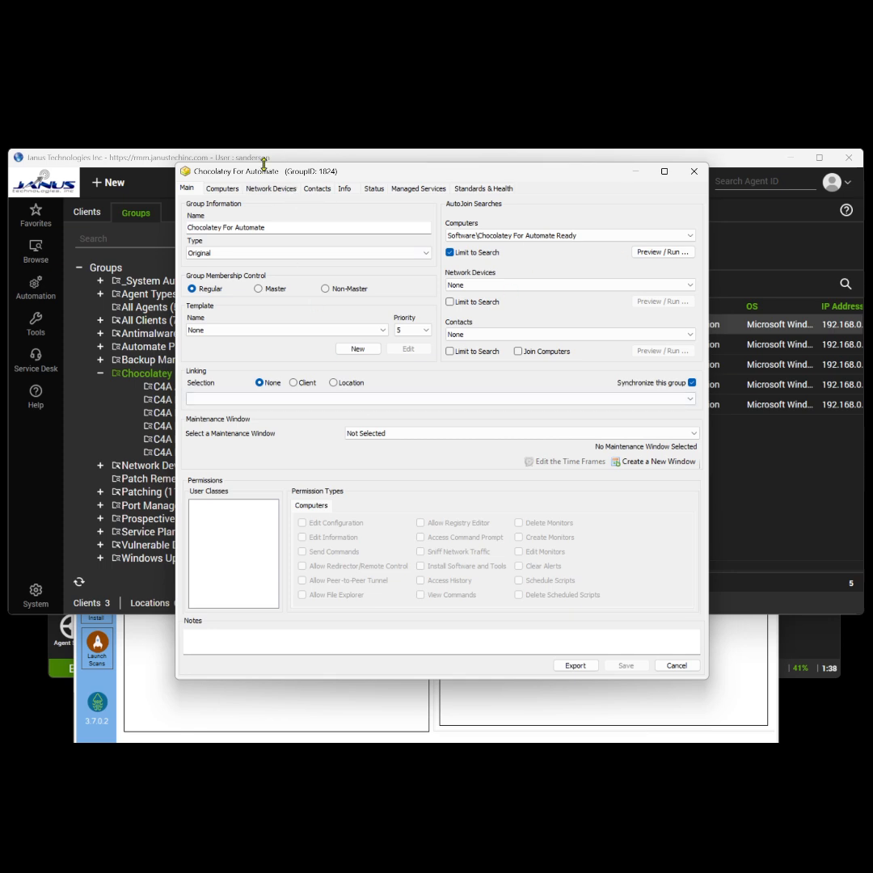
# Check the group's daily P4A Scan Chocolatey Packages scheduled script and its recurrence options, then close the group settings.
pyautogui.click(221, 189)
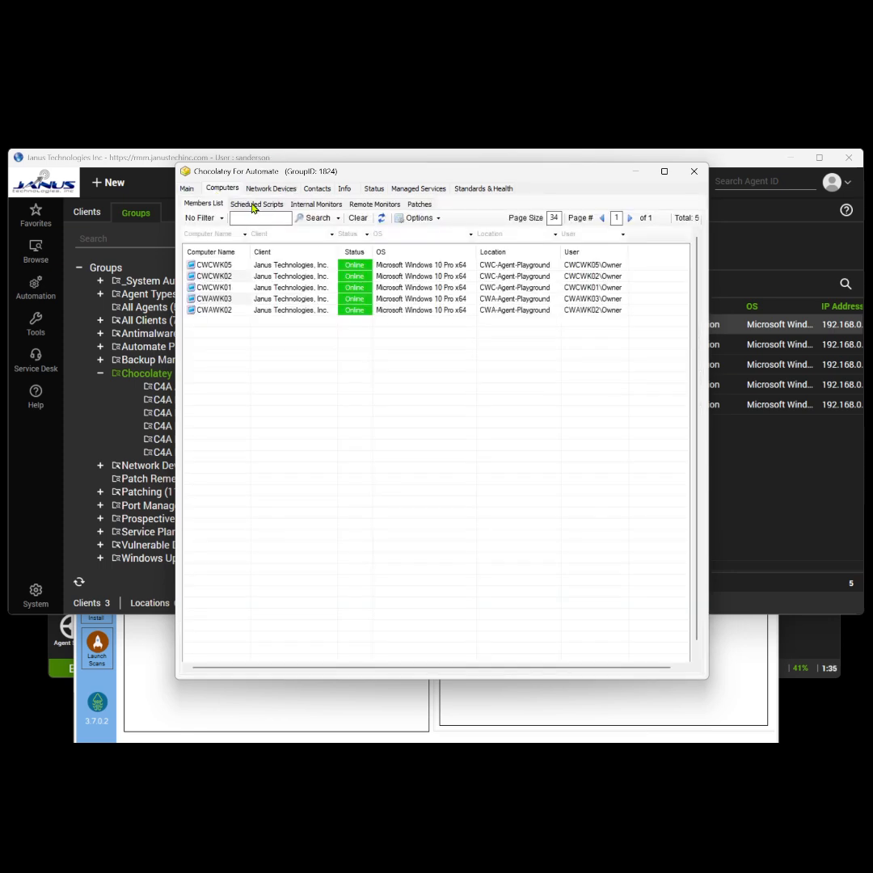
pyautogui.click(253, 205)
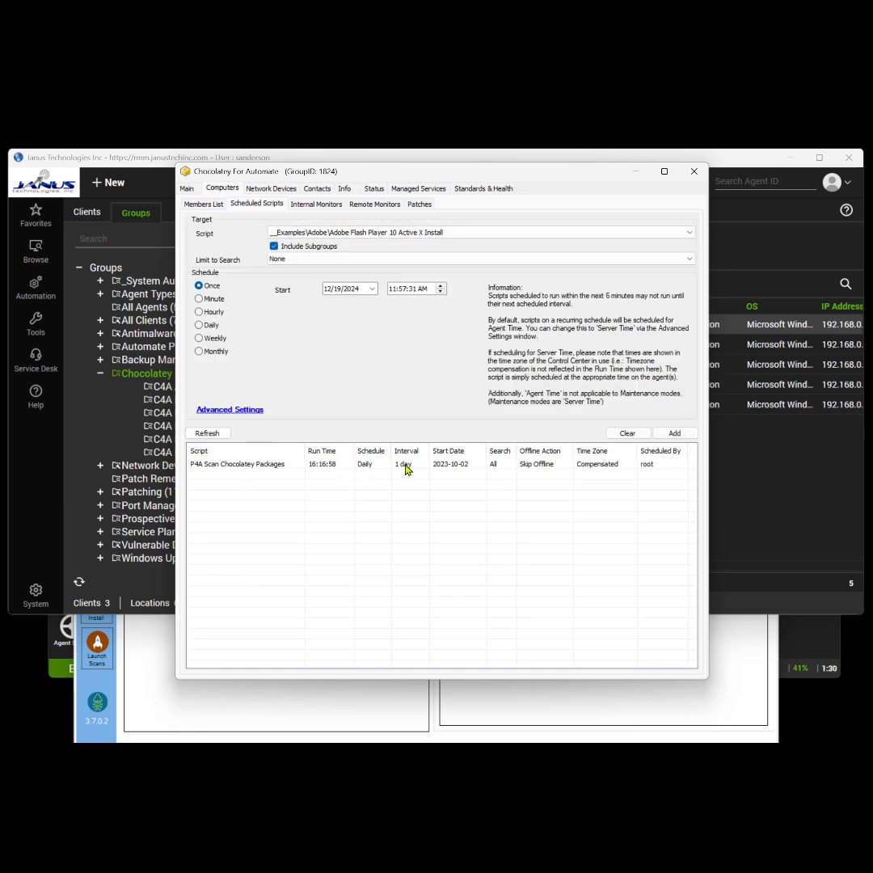
pyautogui.click(261, 466)
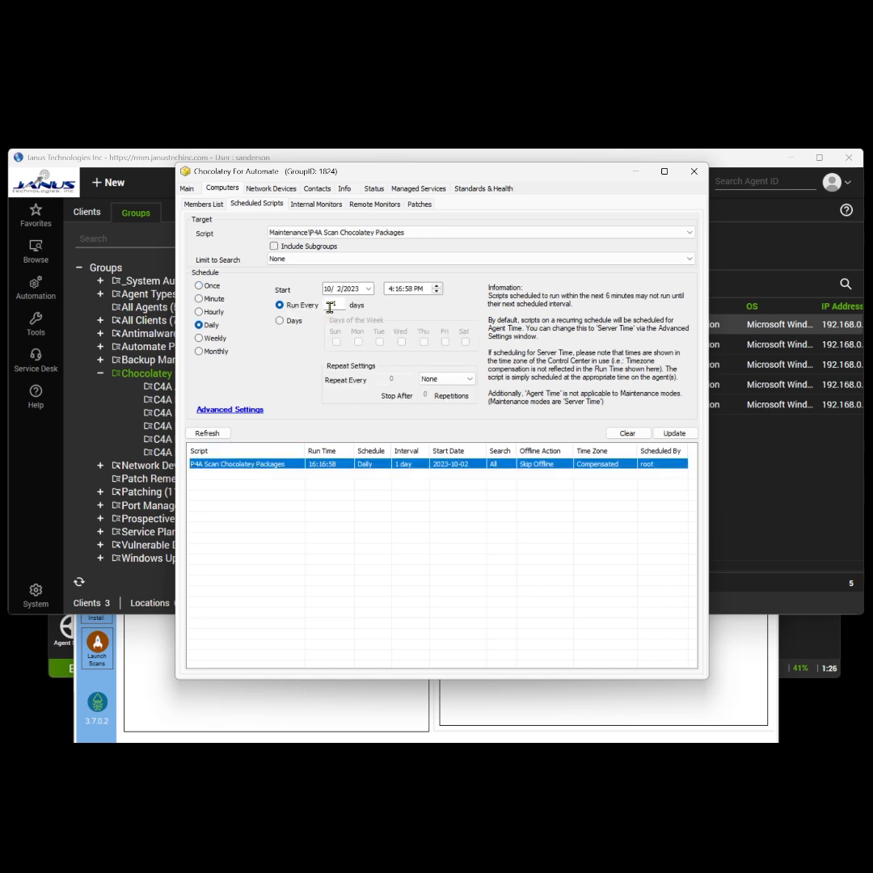
pyautogui.click(216, 313)
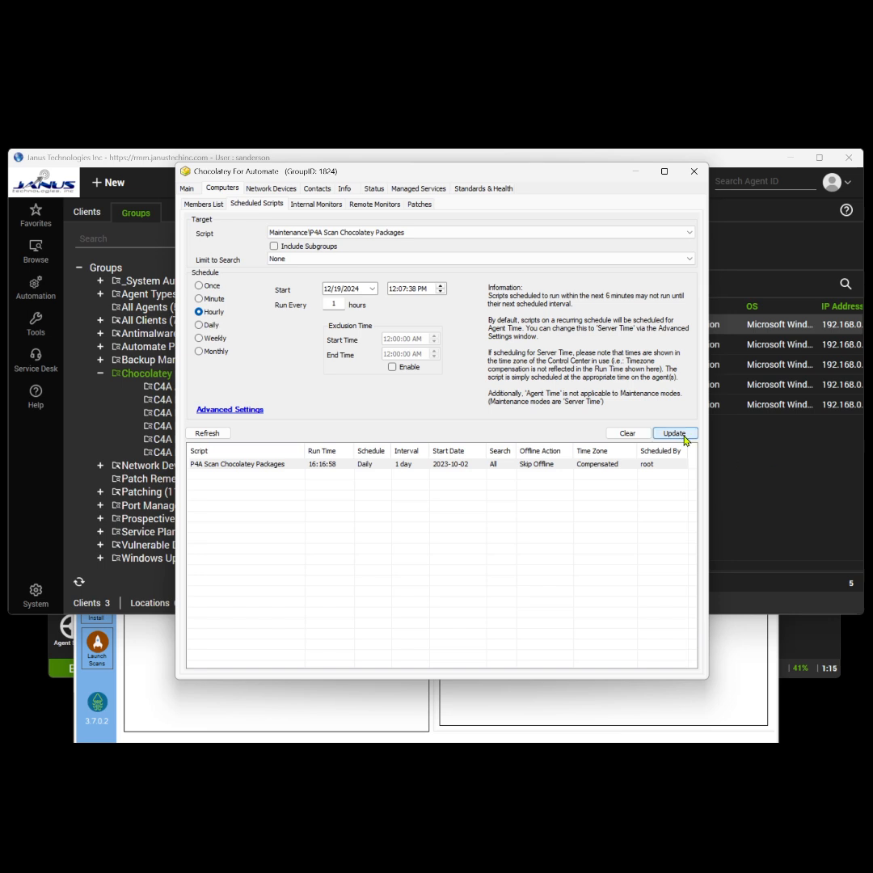
pyautogui.click(693, 172)
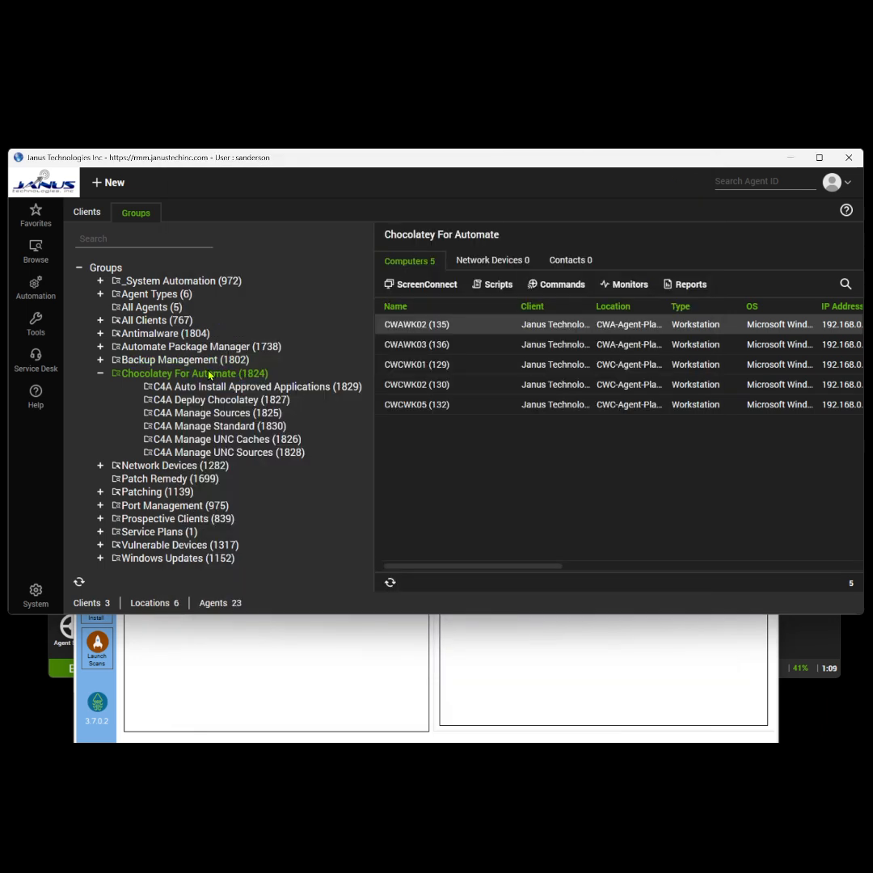
pyautogui.click(38, 323)
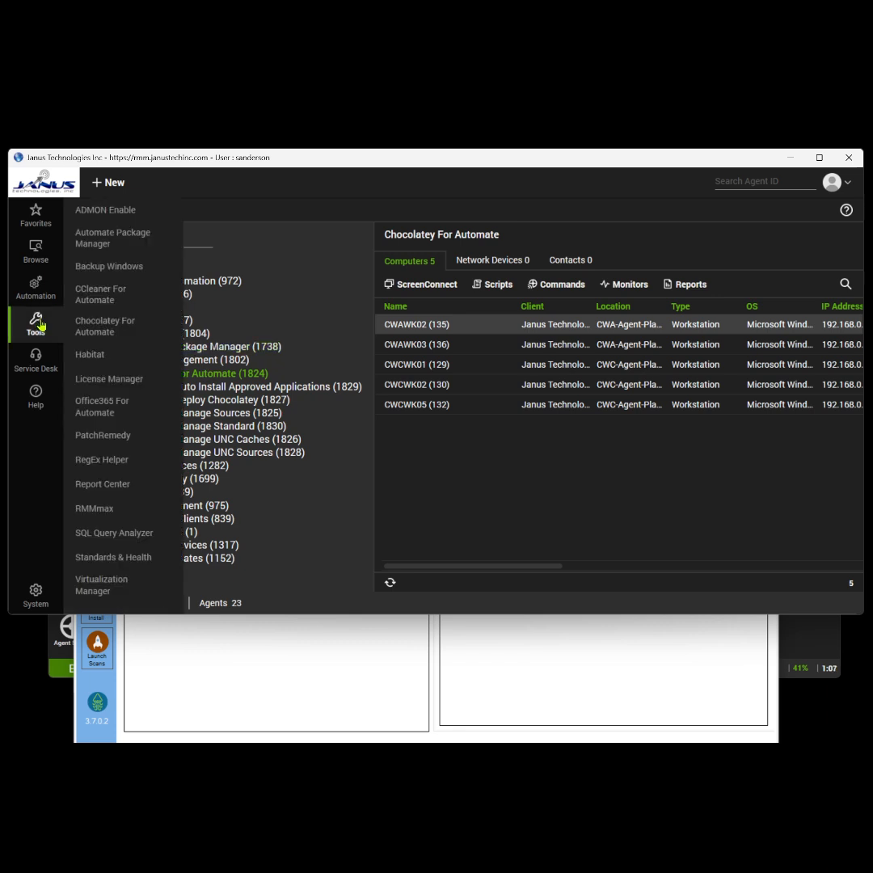
# Launch the Chocolatey For Automate plugin, centre its package window, then close it.
pyautogui.click(99, 338)
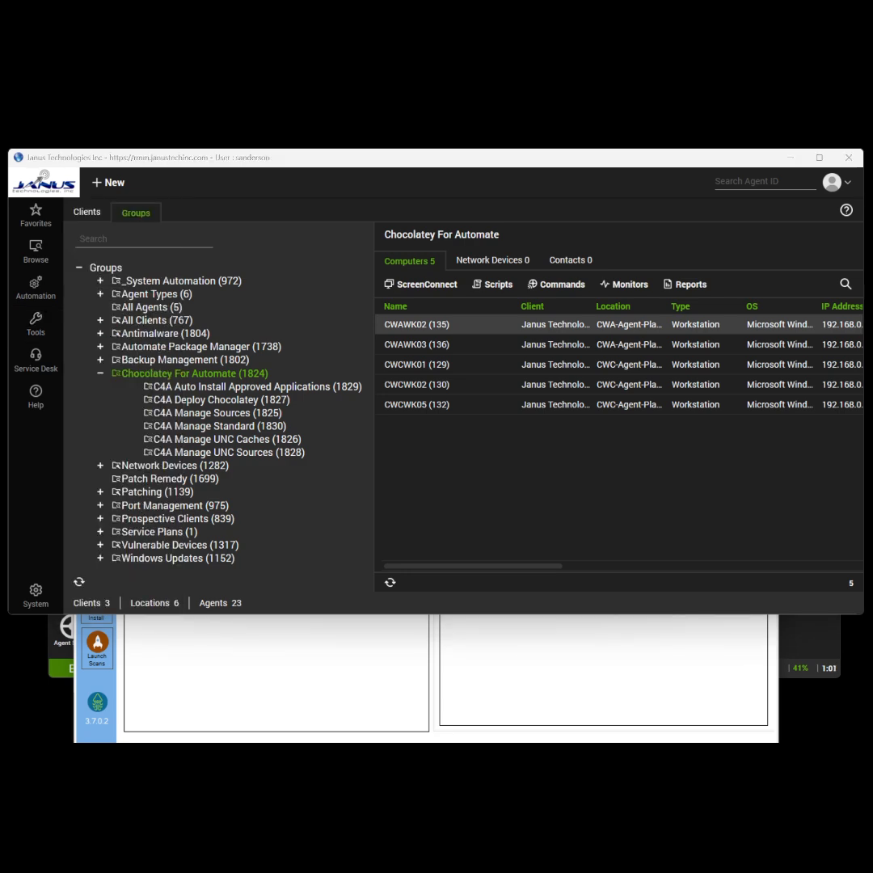
pyautogui.moveTo(214, 263); pyautogui.dragTo(483, 224)
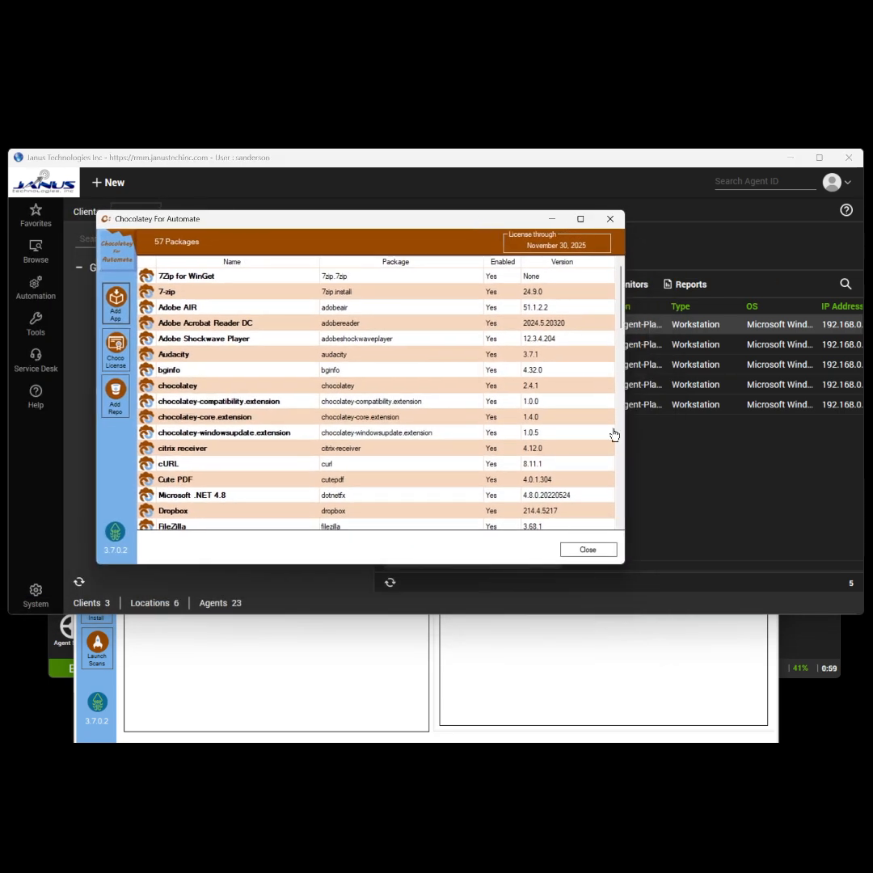
pyautogui.click(610, 219)
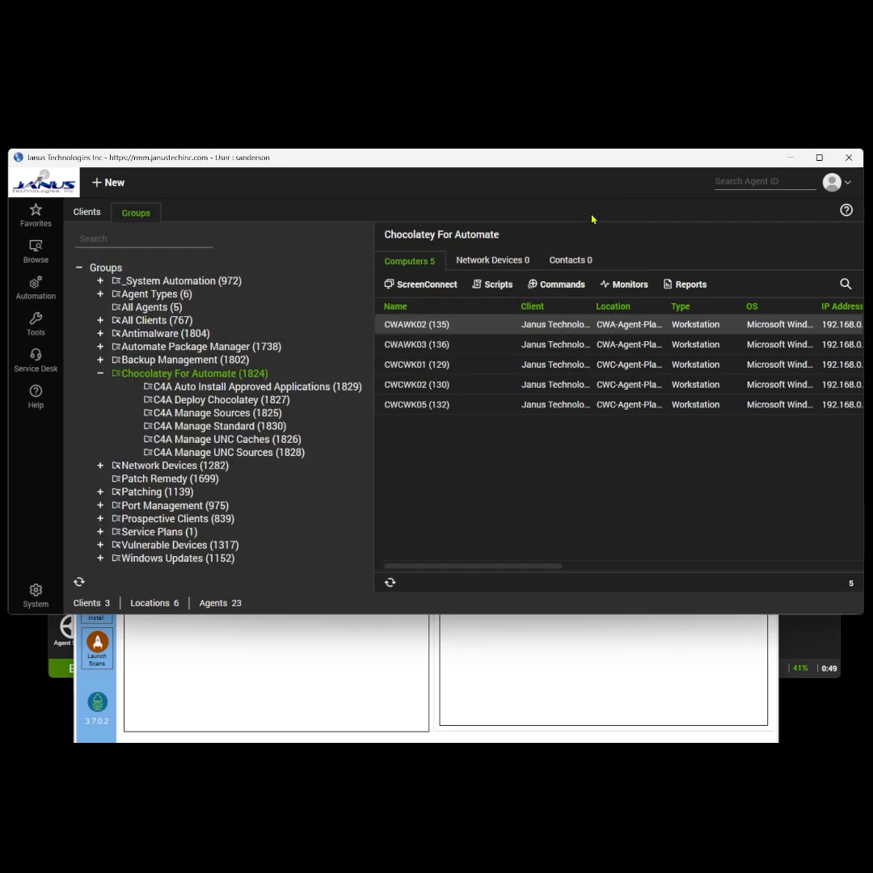
# In the client's Chocolatey for Automate view, inspect computers CWCWK02, CWCWK05, CWAWK02, CWAWK03, CWCWK03 and CWCWK04.
pyautogui.click(294, 714)
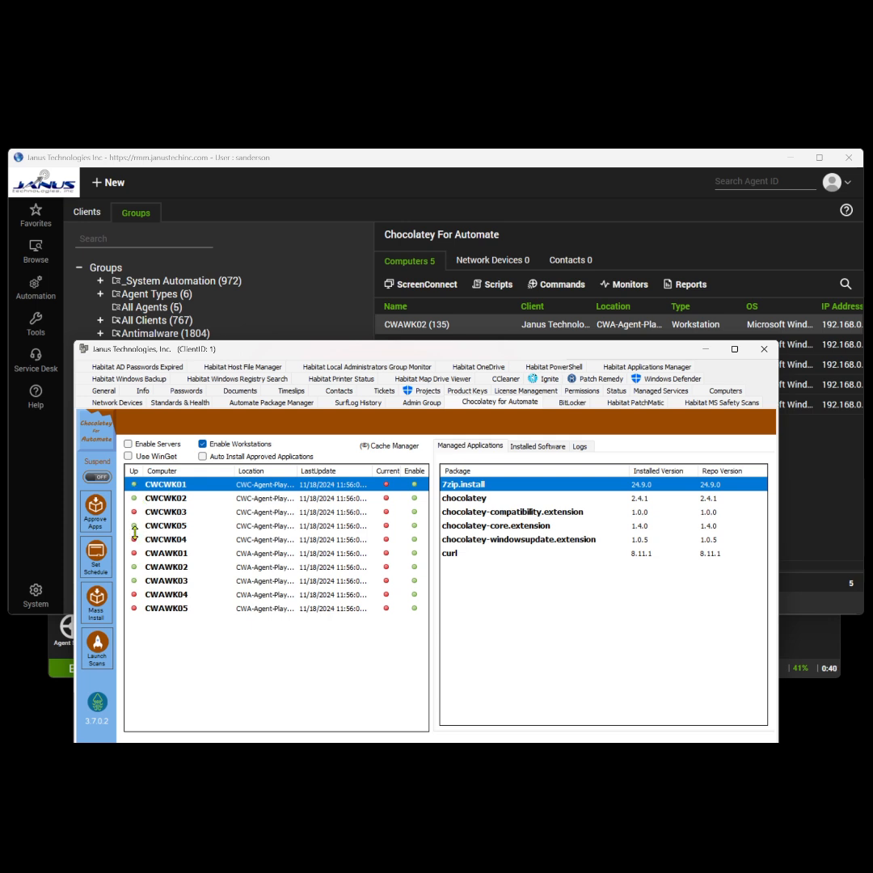
pyautogui.click(168, 500)
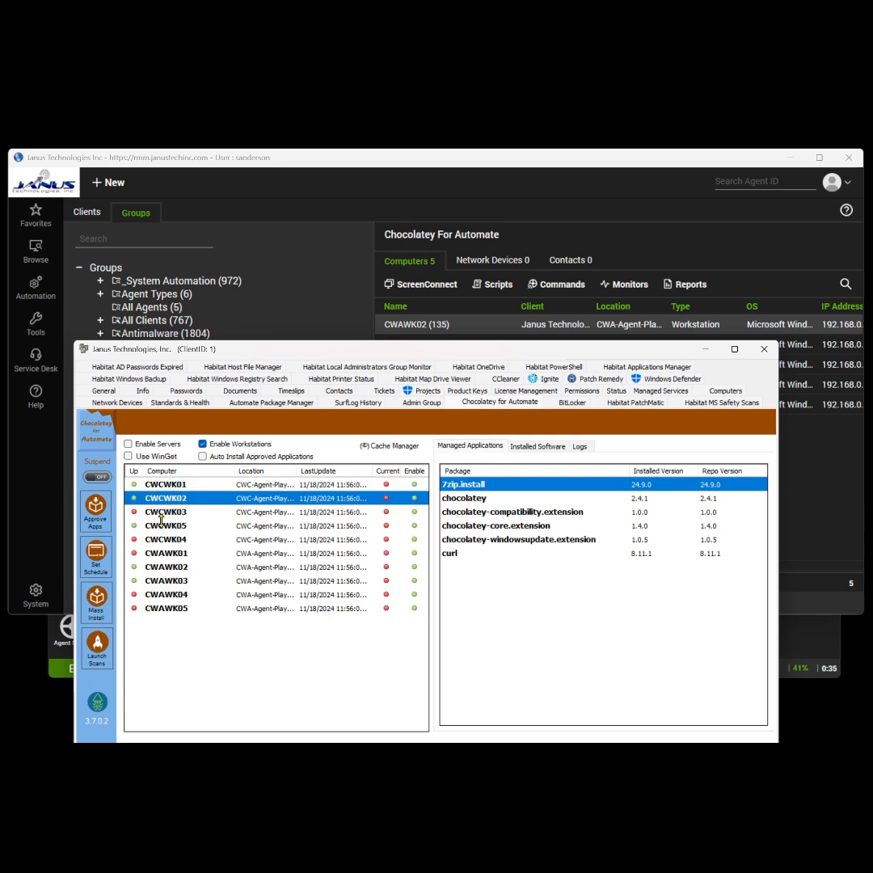
pyautogui.click(163, 530)
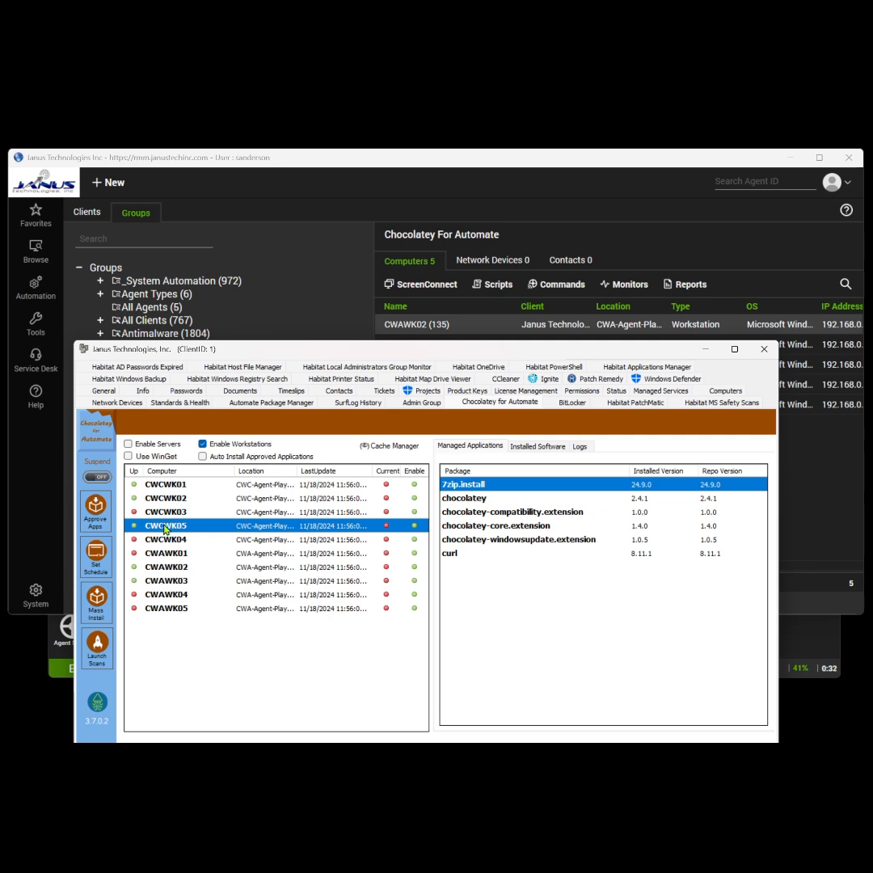
pyautogui.click(171, 569)
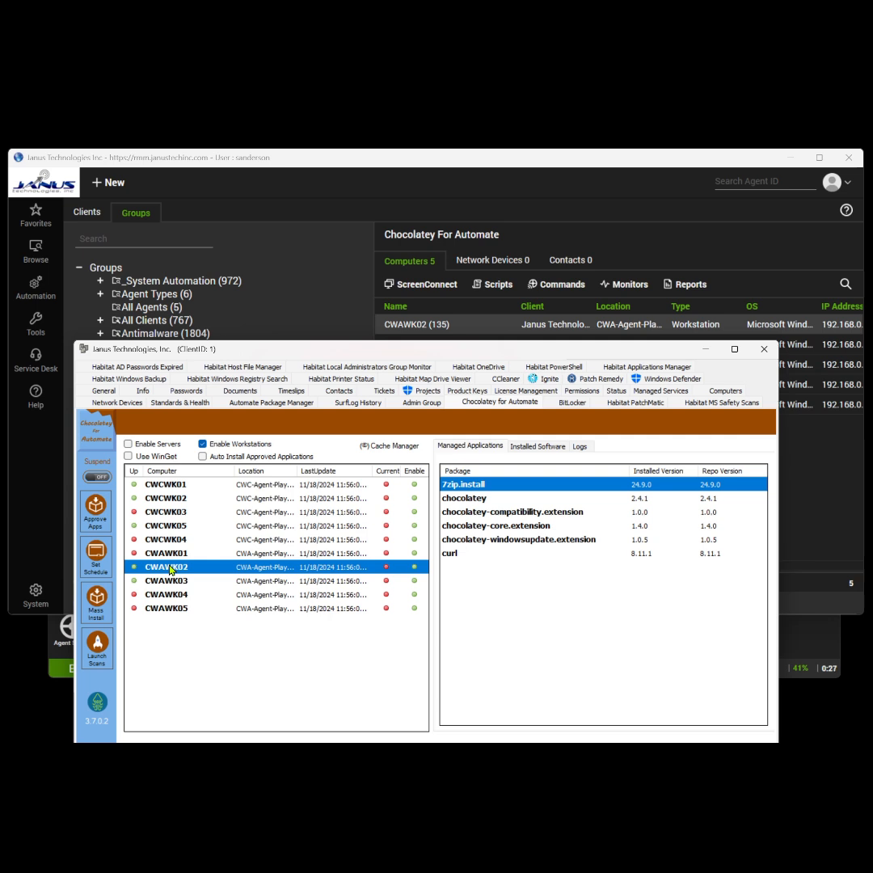
pyautogui.click(172, 582)
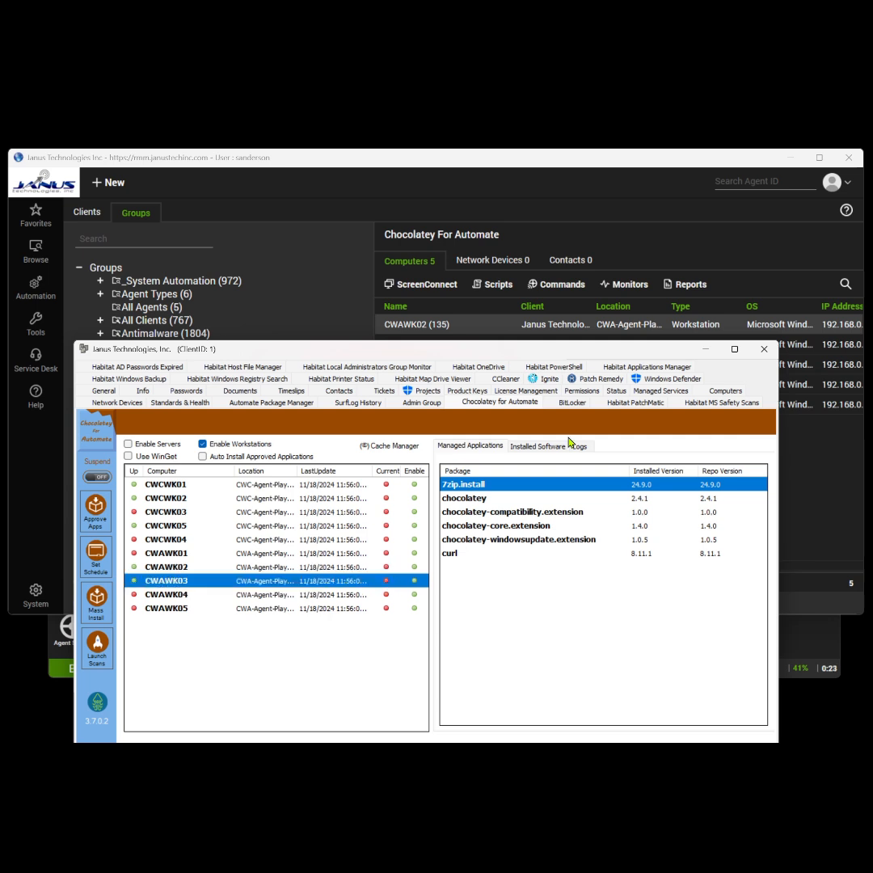
pyautogui.keyDown('ctrl'); pyautogui.click(170, 514); pyautogui.keyUp('ctrl')
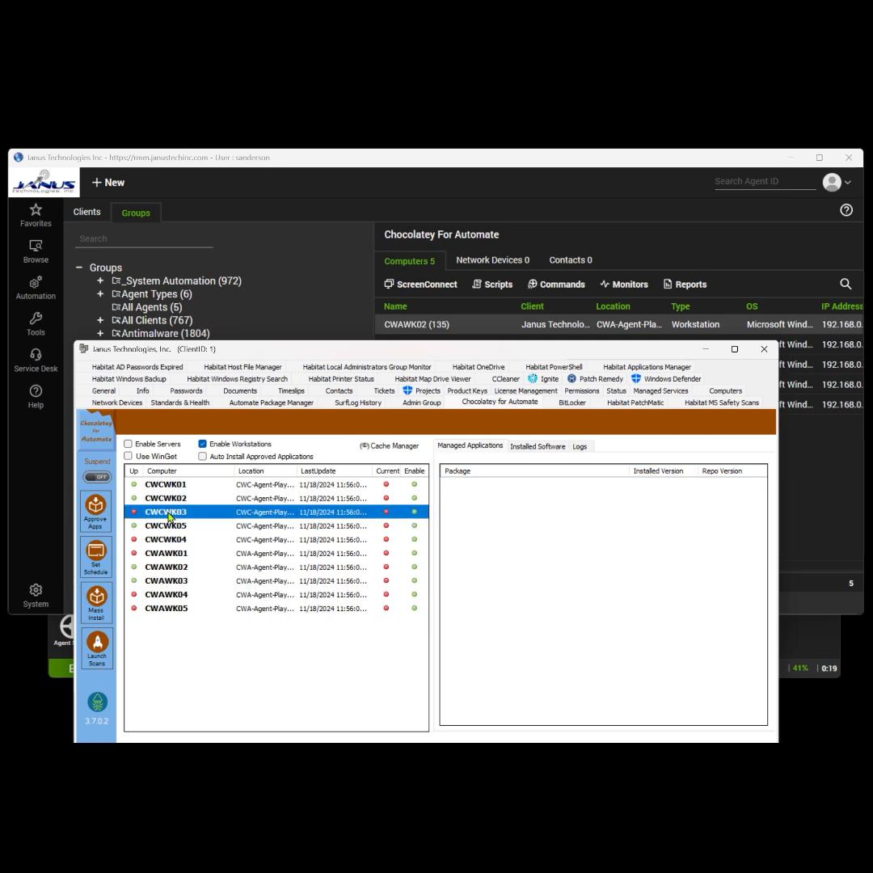
pyautogui.click(168, 540)
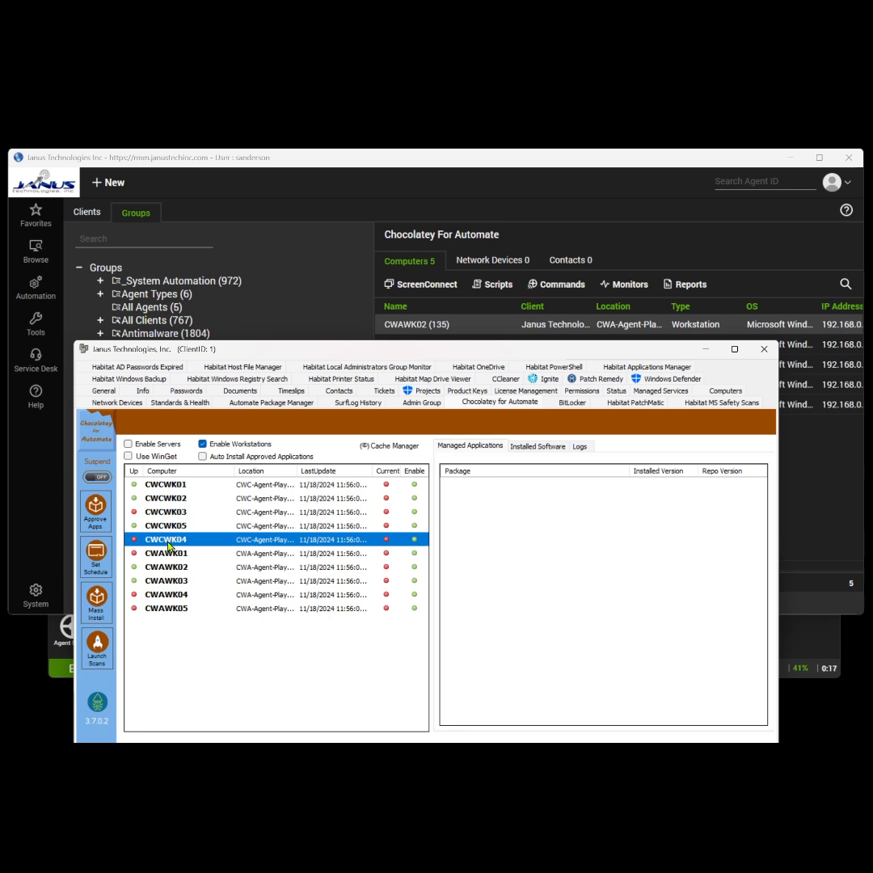
# Review CWCWK05's managed packages, installed software and error logs, then check CWCWK02 and CWCWK01.
pyautogui.click(175, 527)
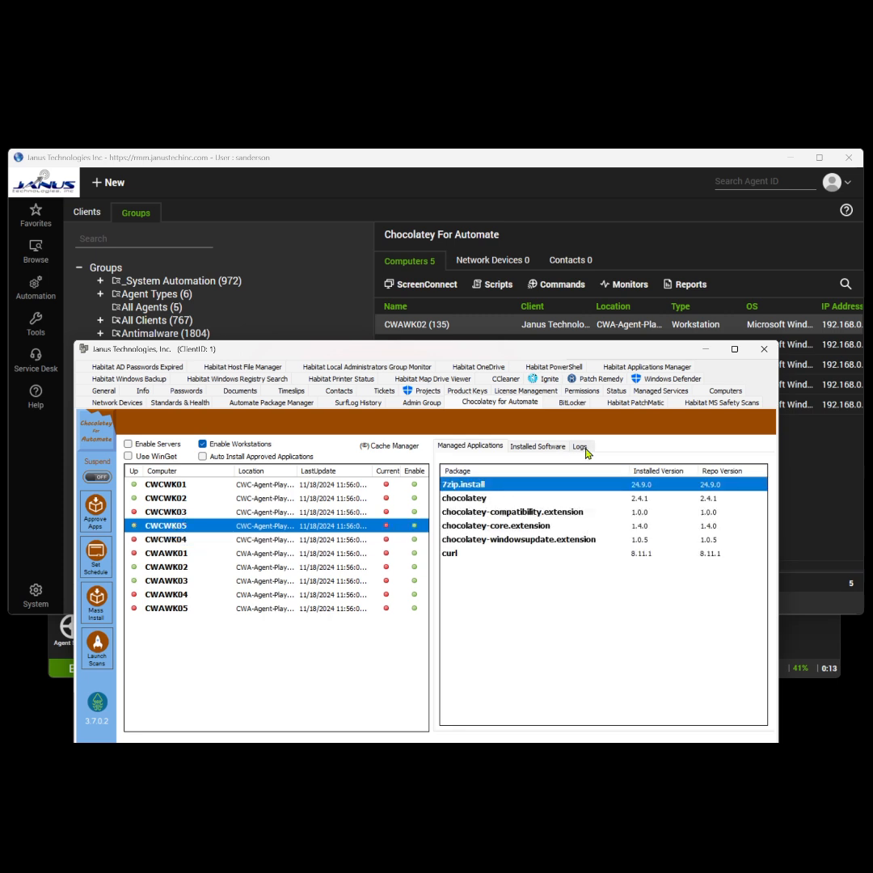
pyautogui.click(560, 449)
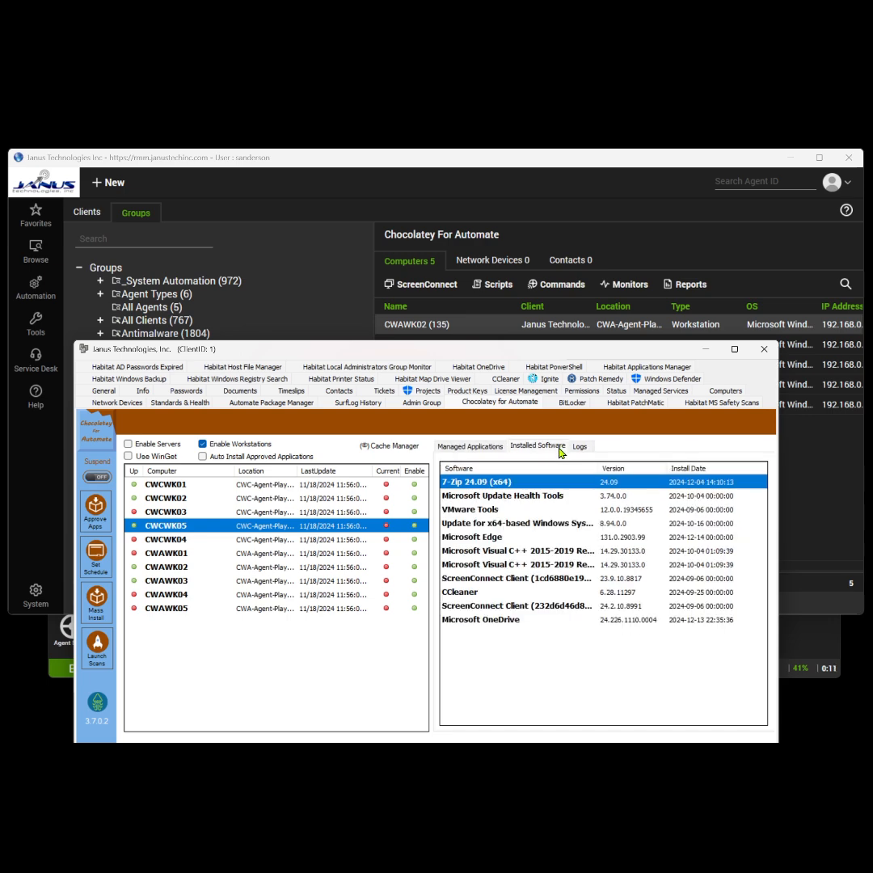
pyautogui.click(579, 447)
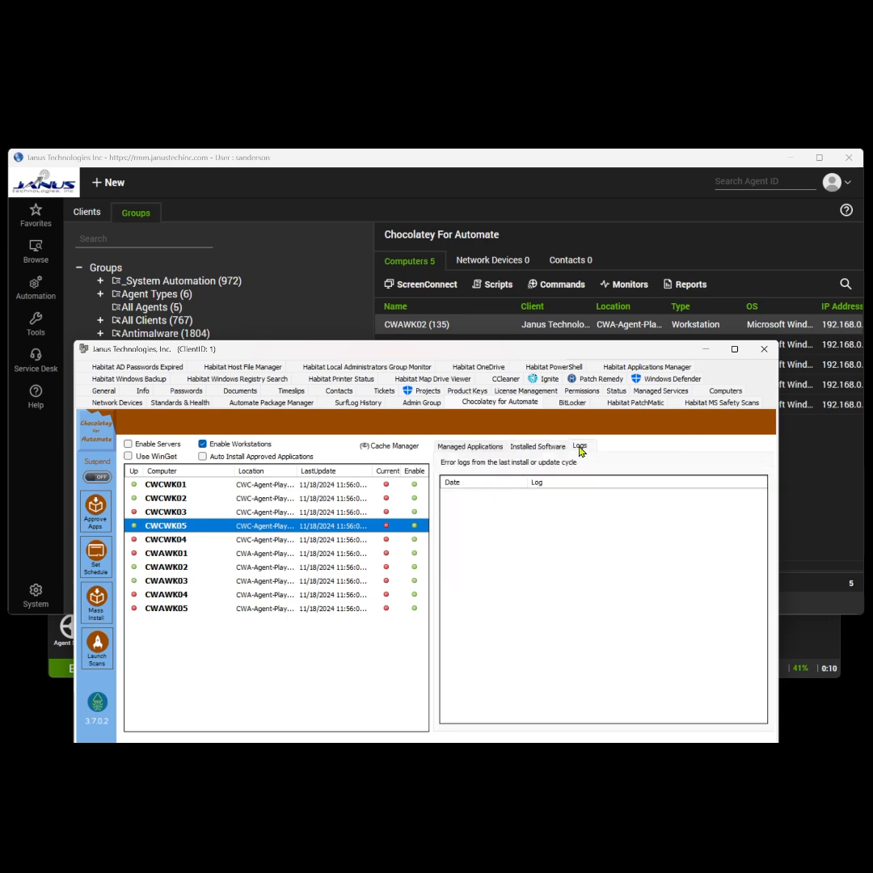
pyautogui.keyDown('ctrl'); pyautogui.click(165, 498); pyautogui.keyUp('ctrl')
pyautogui.click(164, 501)
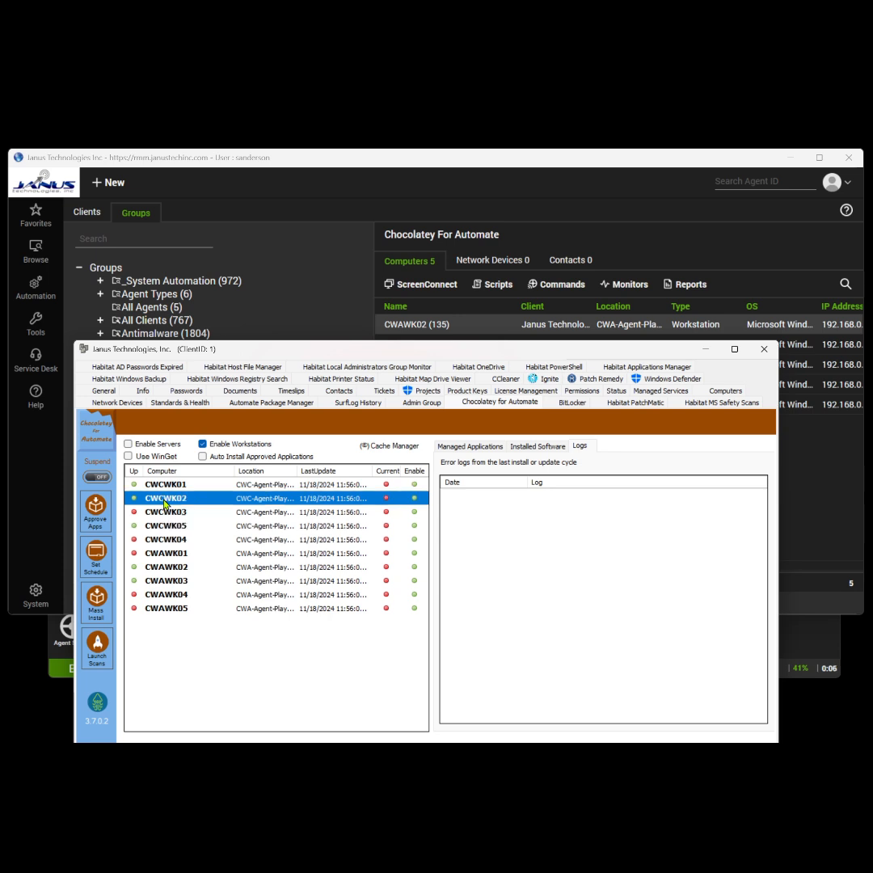
pyautogui.keyDown('ctrl'); pyautogui.click(175, 486); pyautogui.keyUp('ctrl')
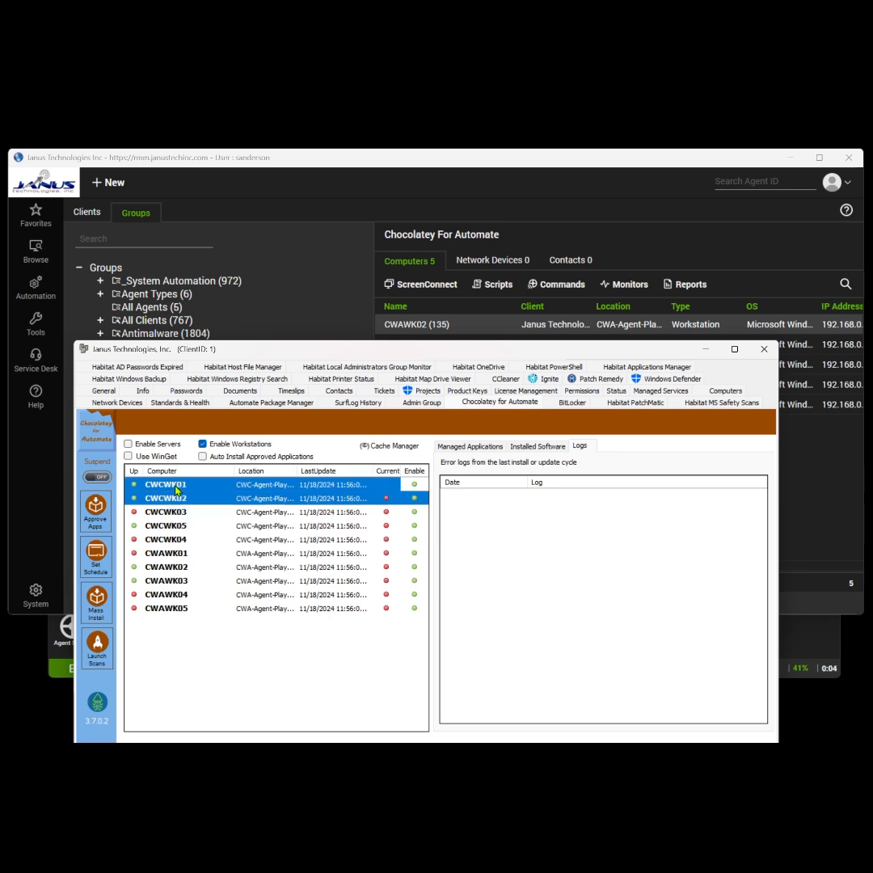
pyautogui.click(177, 488)
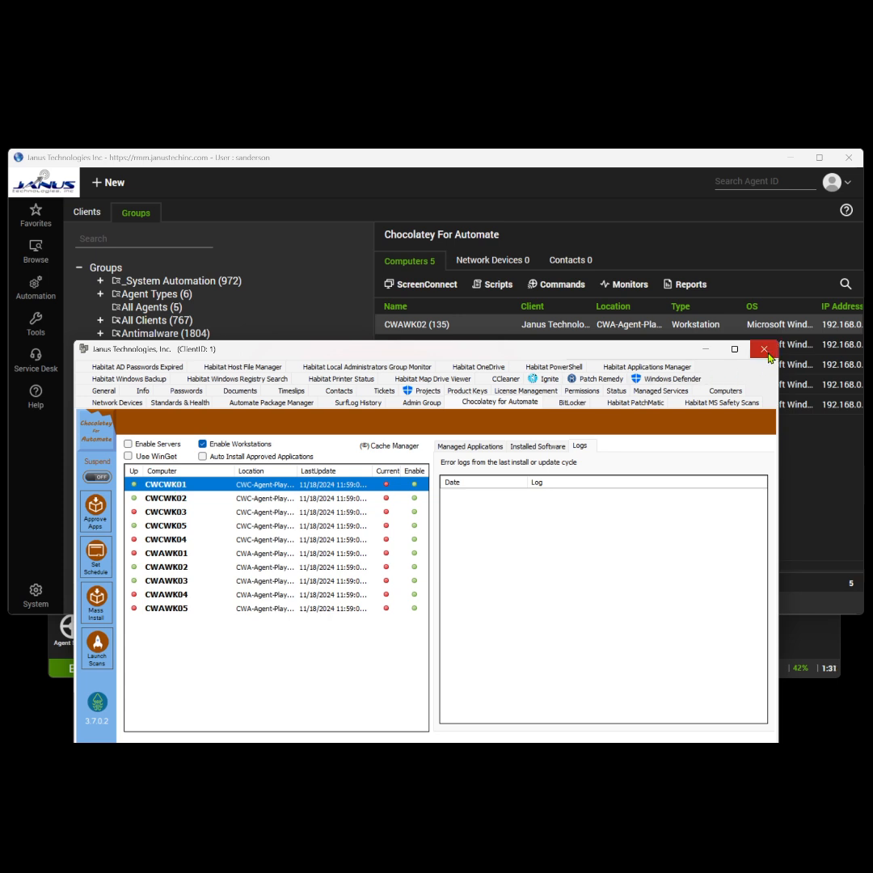
# Enable 7-zip (7zip.install) and cURL (curl) as approved apps in the Chocolatey Client Applications list.
pyautogui.click(95, 513)
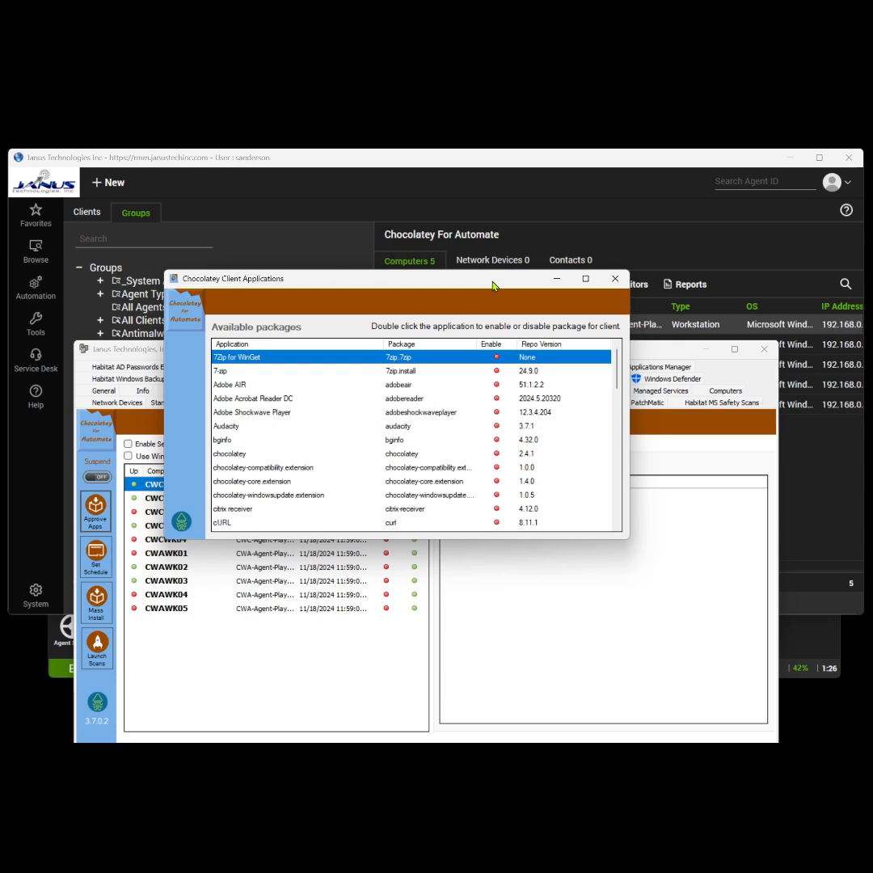
pyautogui.moveTo(493, 285); pyautogui.dragTo(509, 283)
pyautogui.scroll(-10, 551, 372)
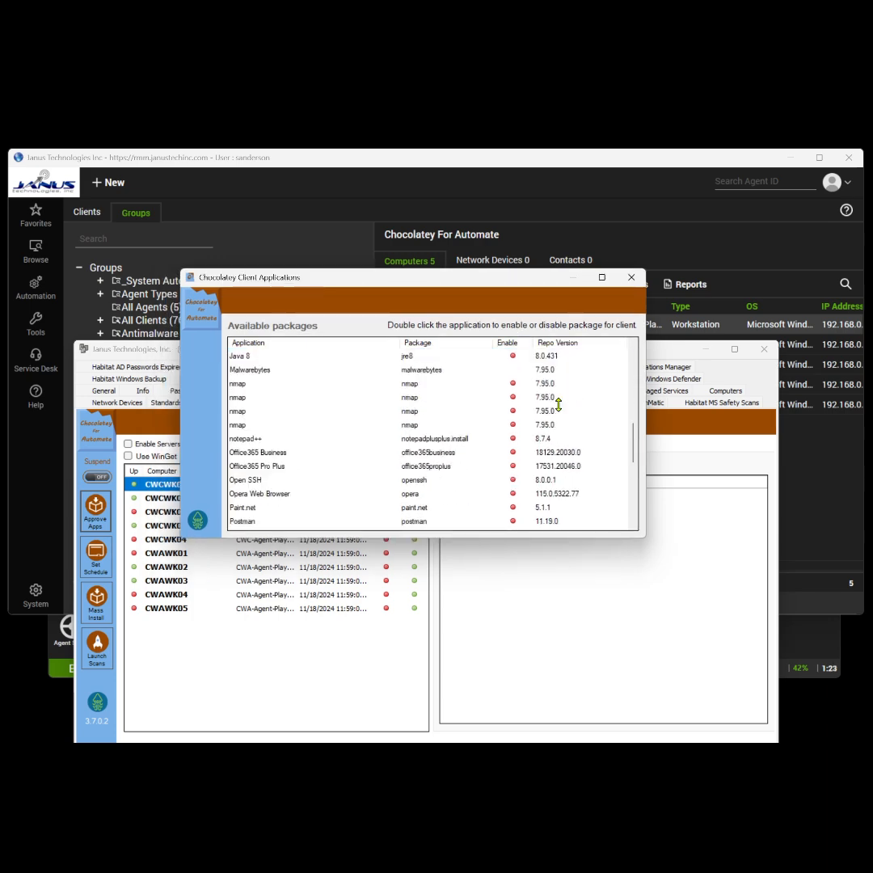
pyautogui.scroll(10, 559, 380)
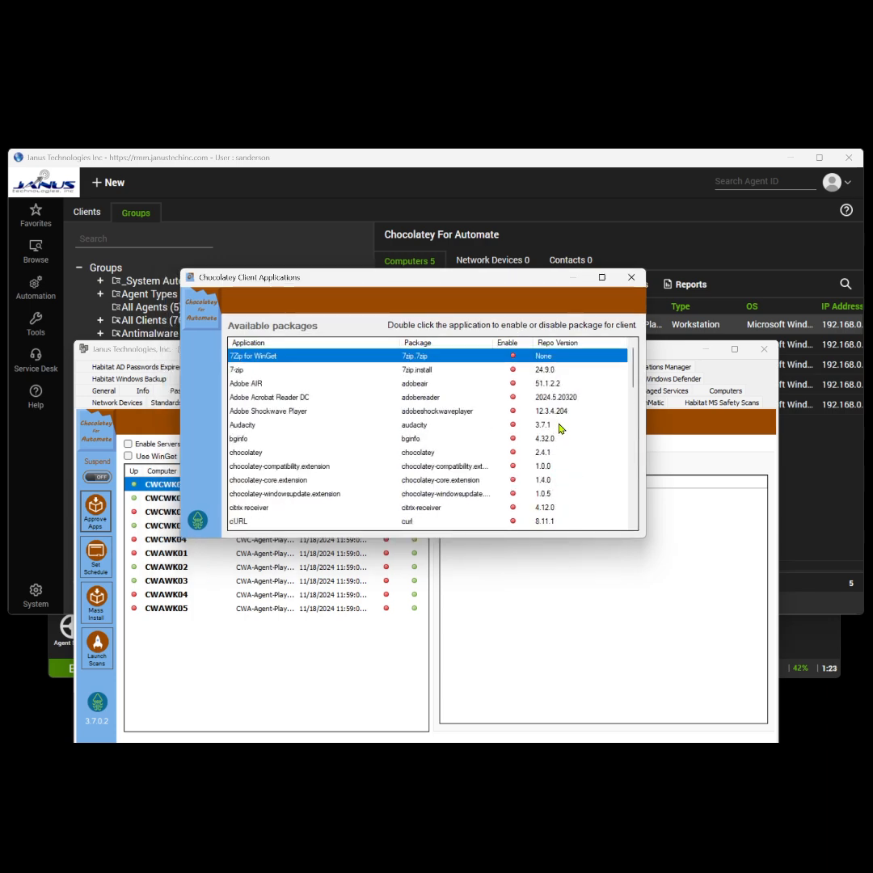
pyautogui.click(248, 370)
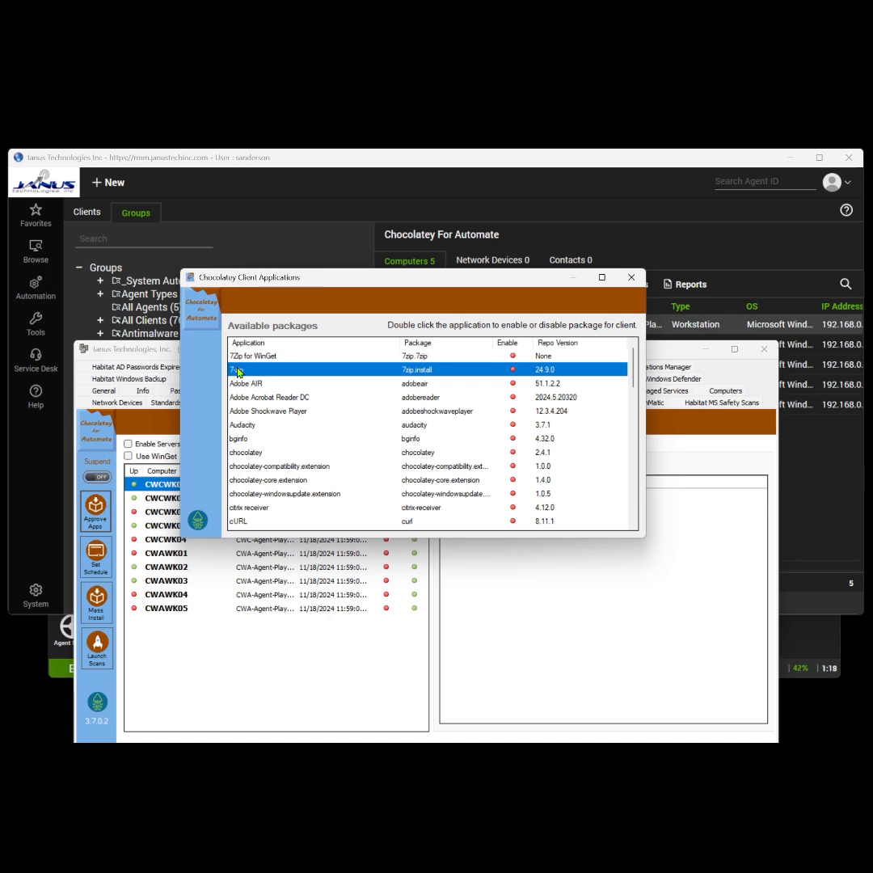
pyautogui.doubleClick(239, 370)
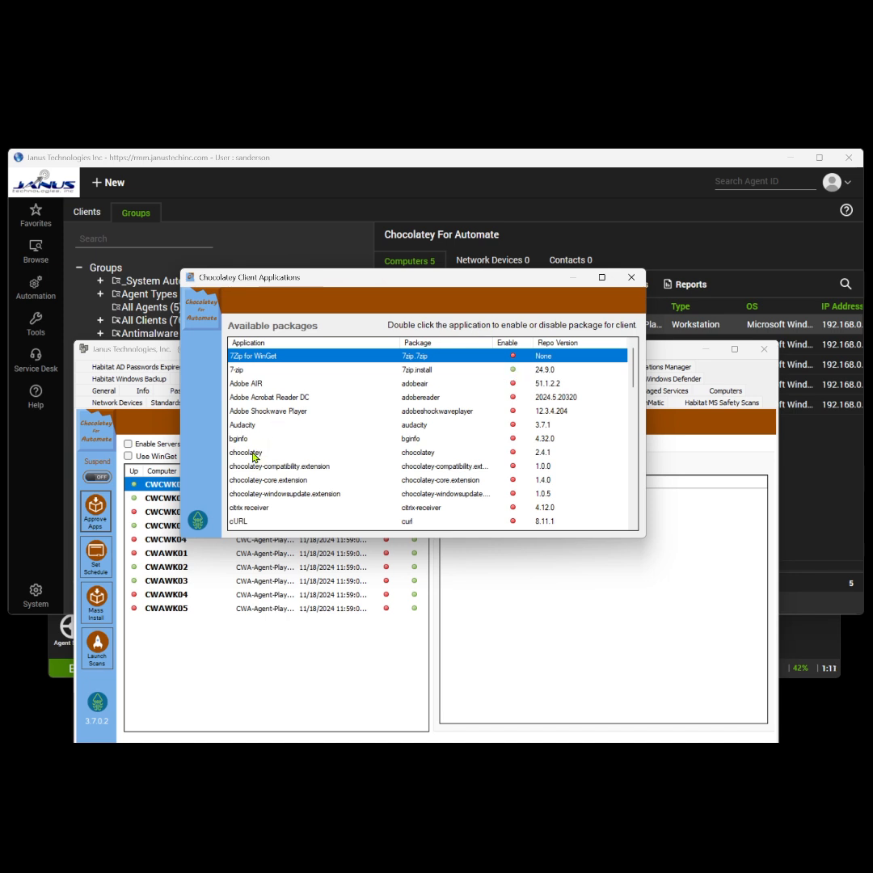
pyautogui.doubleClick(240, 521)
pyautogui.click(631, 279)
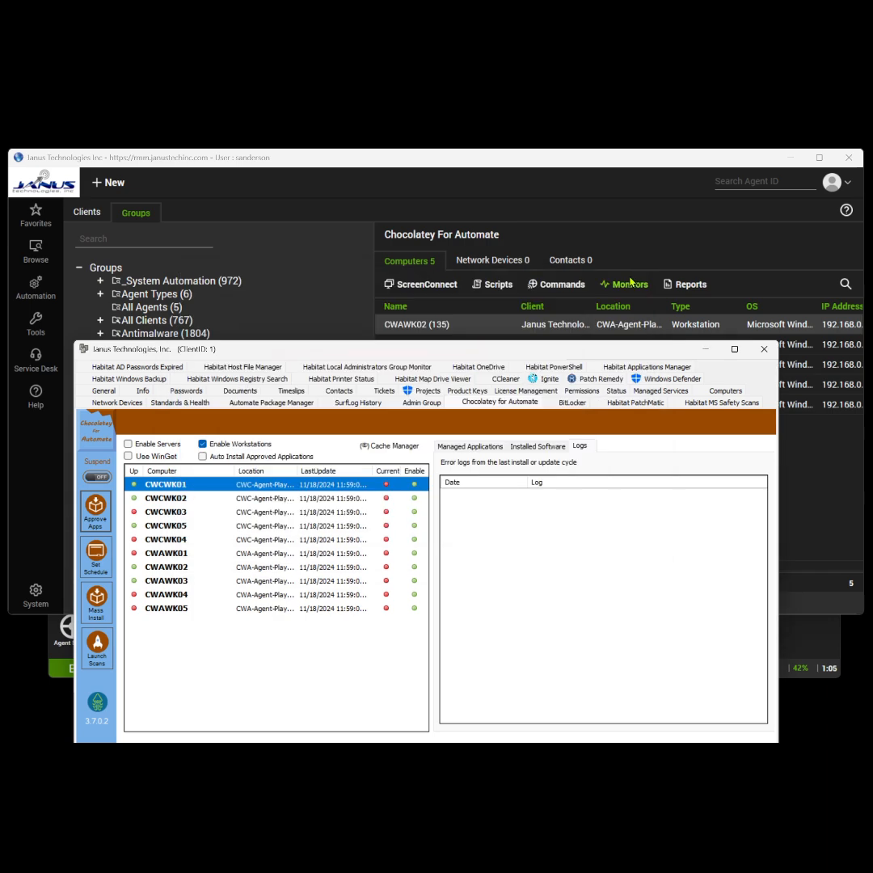
# Save a weekly update schedule for the client's Chocolatey updates, running every Tuesday.
pyautogui.click(96, 557)
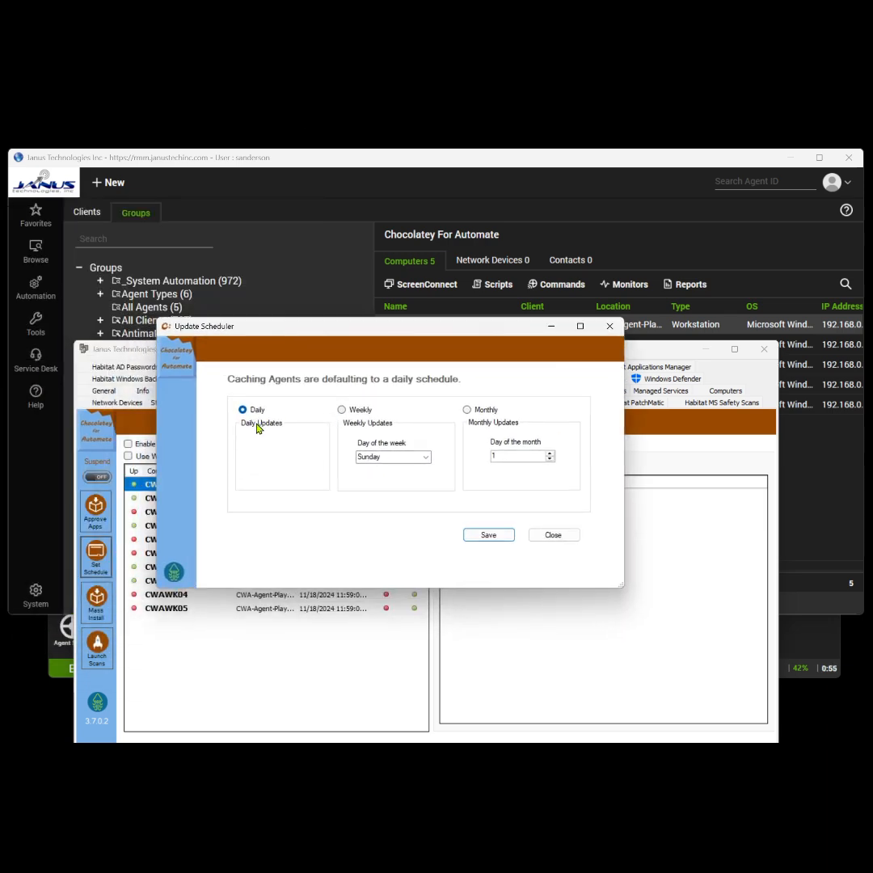
pyautogui.click(343, 410)
pyautogui.click(371, 455)
pyautogui.click(425, 458)
pyautogui.click(412, 478)
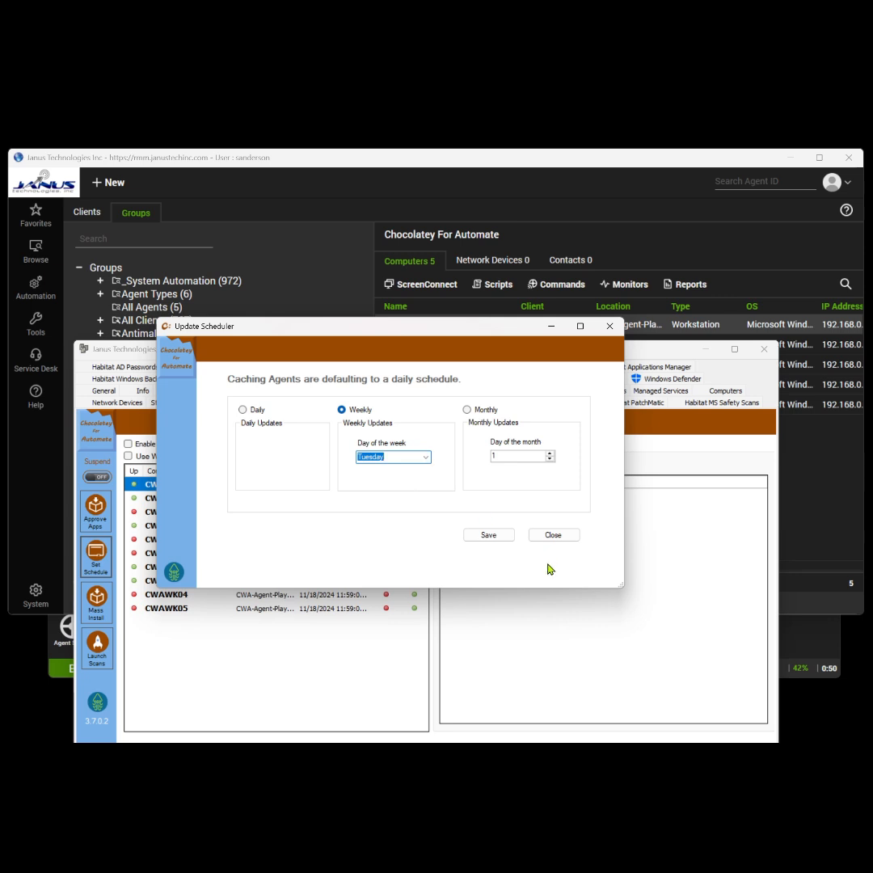
pyautogui.click(493, 535)
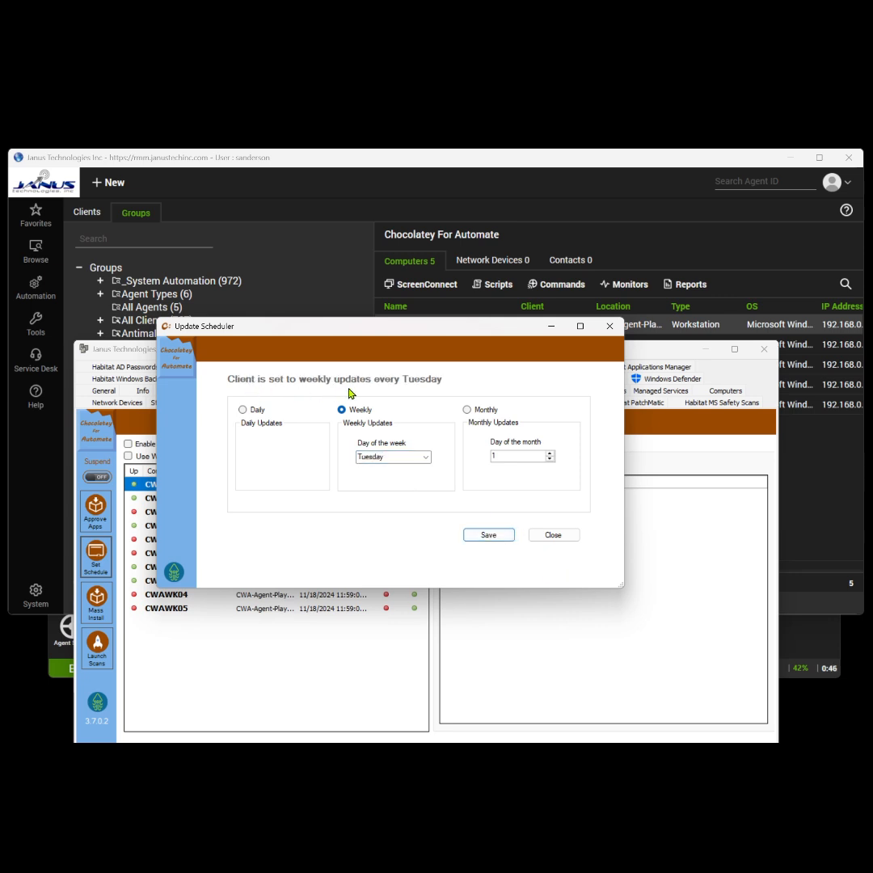
pyautogui.click(554, 535)
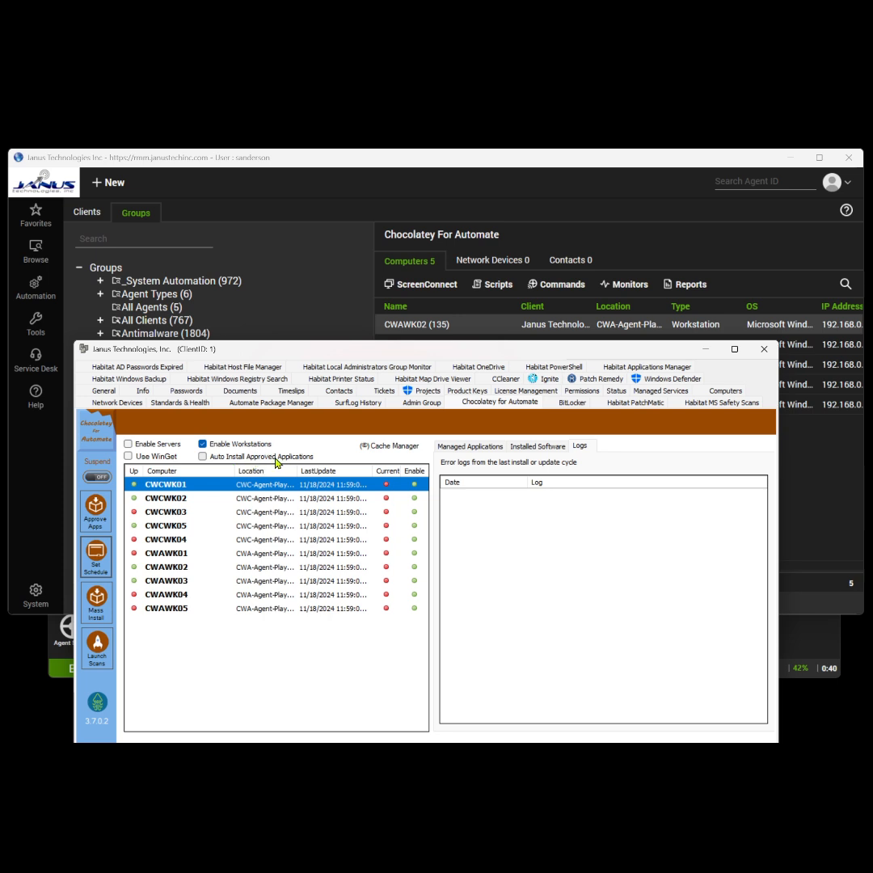
# Enable Auto Install Approved Applications for the client and bring up CWAWK02's Chocolatey extra data fields.
pyautogui.click(203, 457)
pyautogui.click(56, 653)
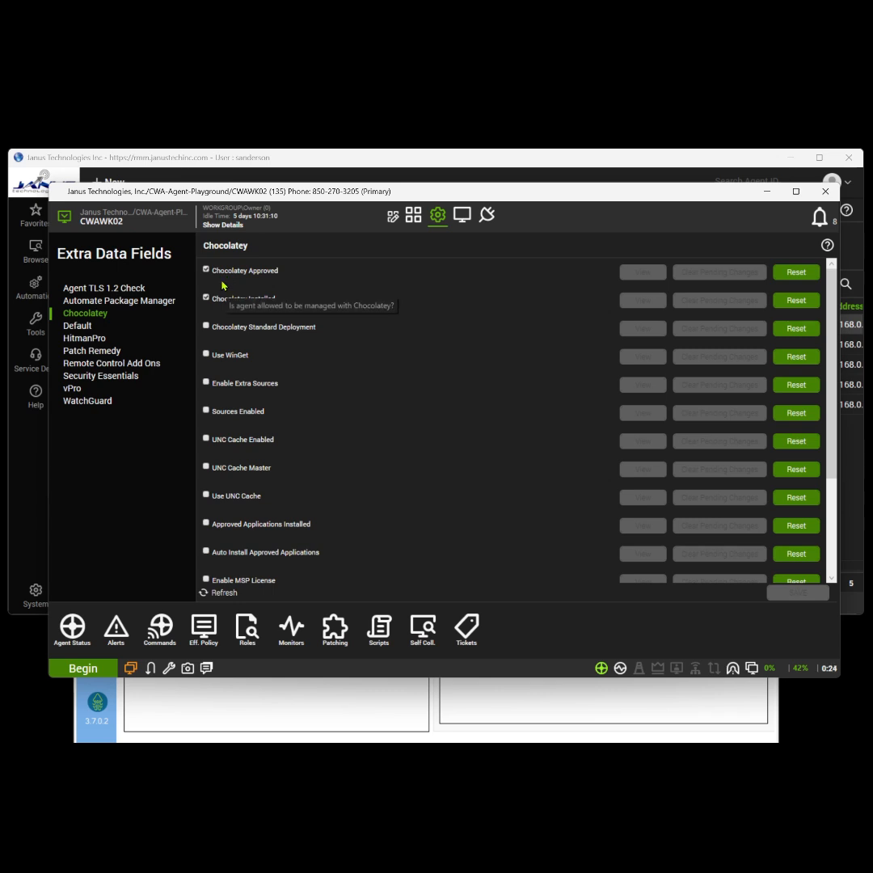
# Refresh CWAWK02's Chocolatey extra data fields to confirm auto install is on, then return to Groups.
pyautogui.click(228, 594)
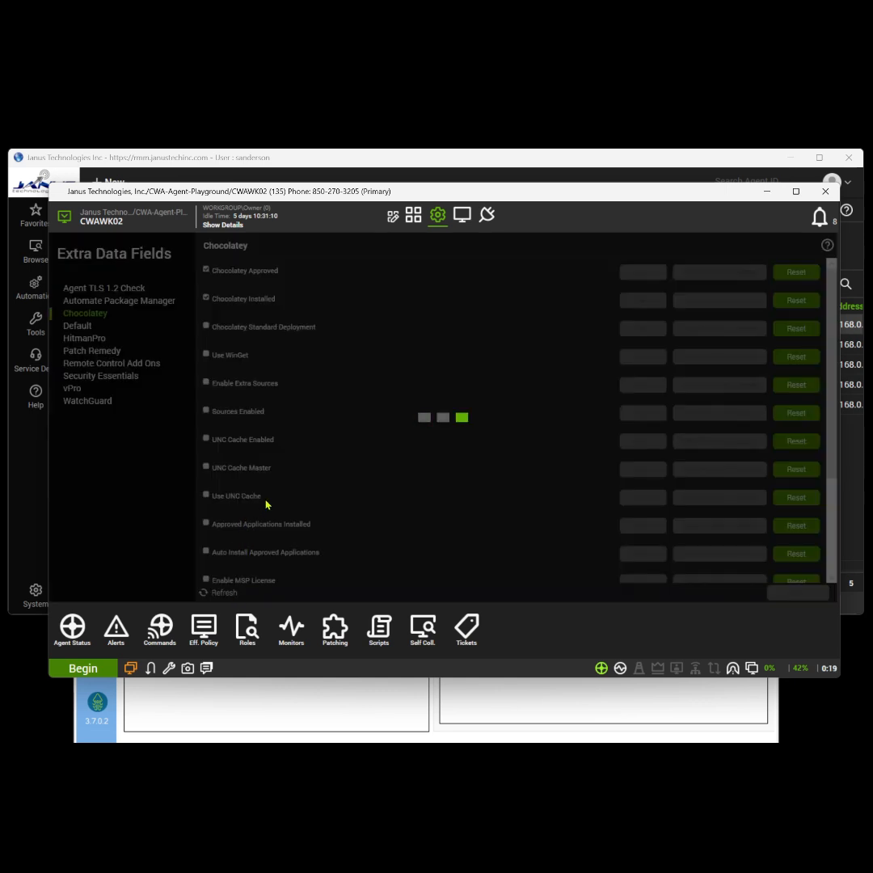
pyautogui.scroll(-1, 261, 361)
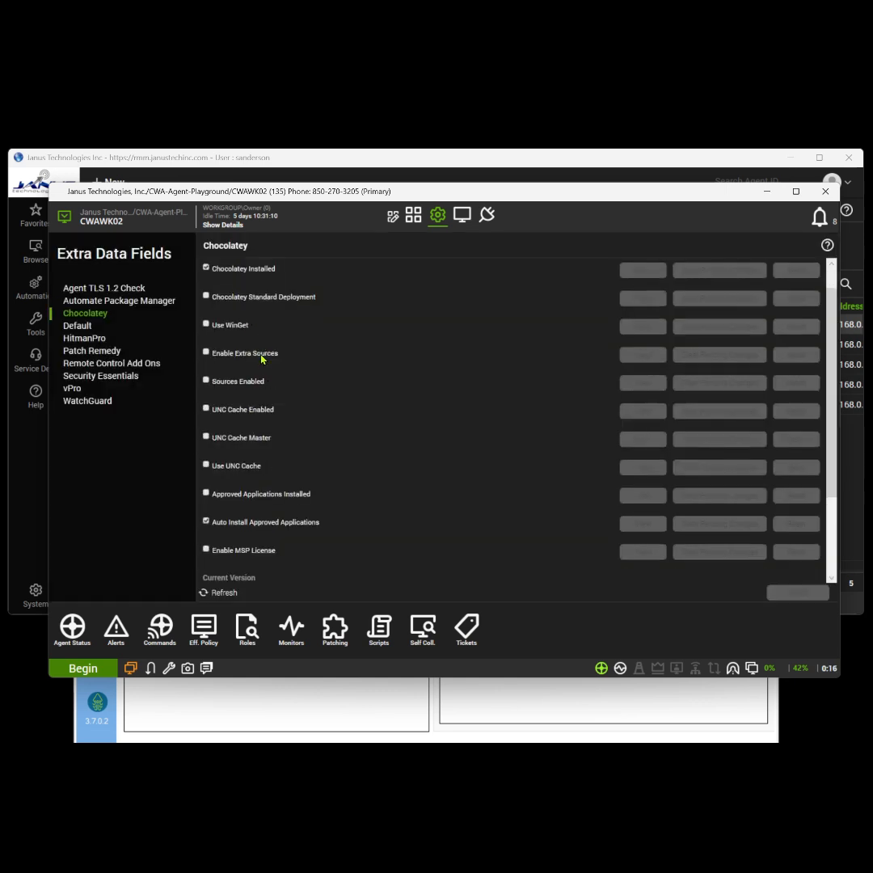
pyautogui.scroll(-1, 261, 368)
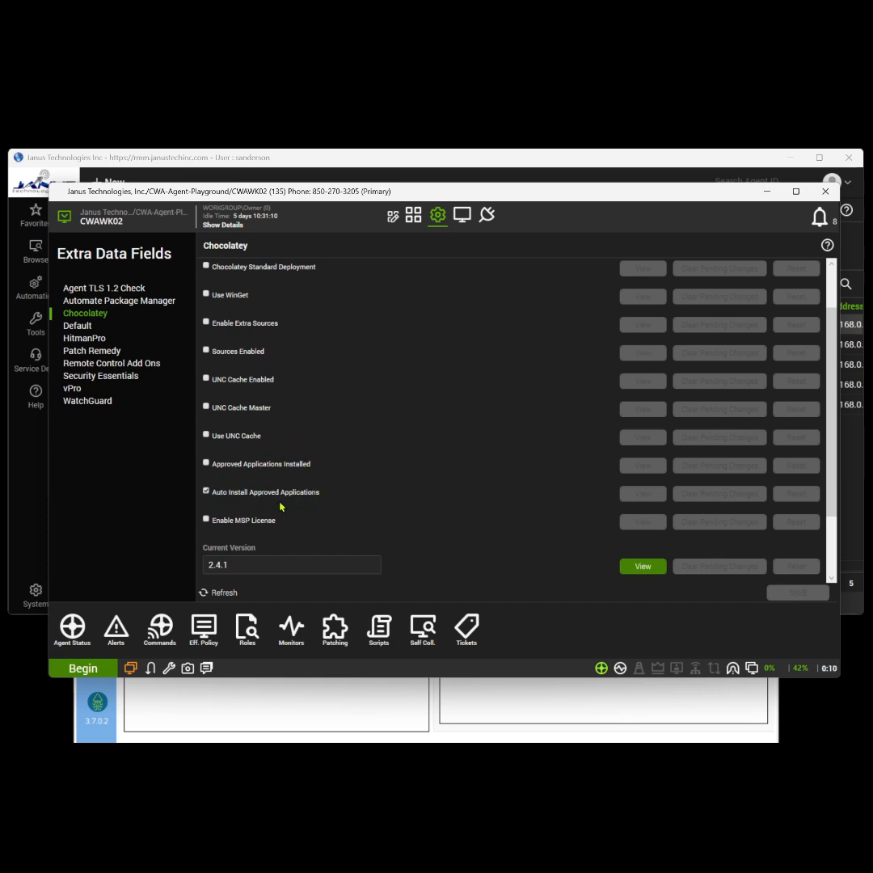
pyautogui.scroll(-3, 277, 510)
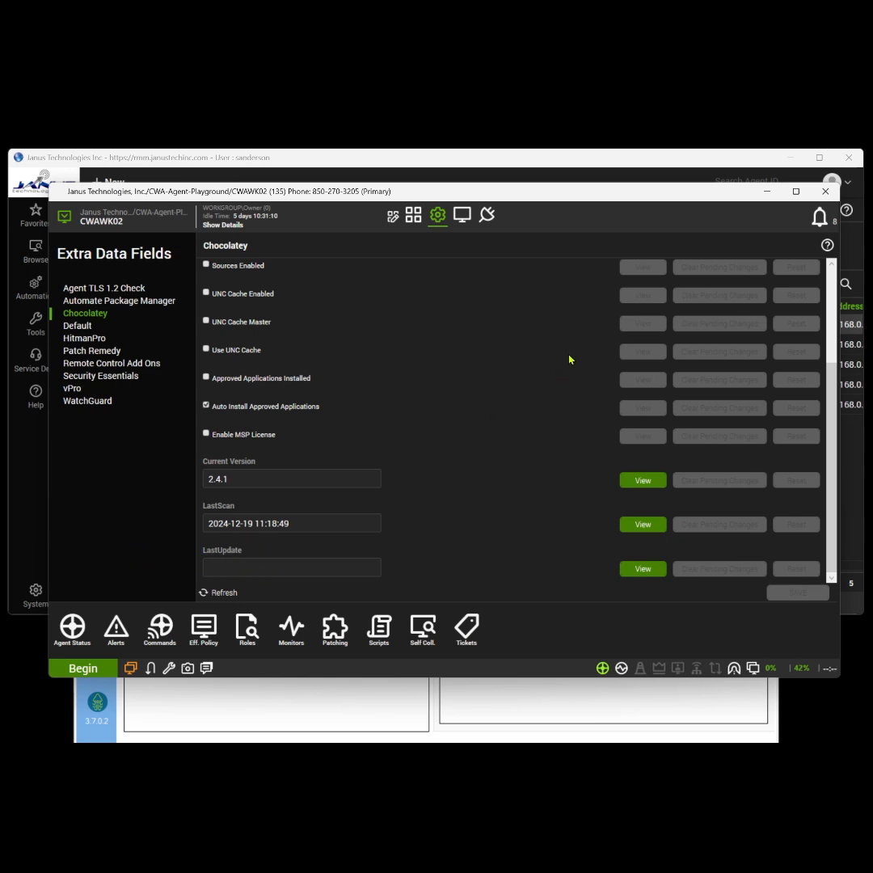
pyautogui.click(370, 168)
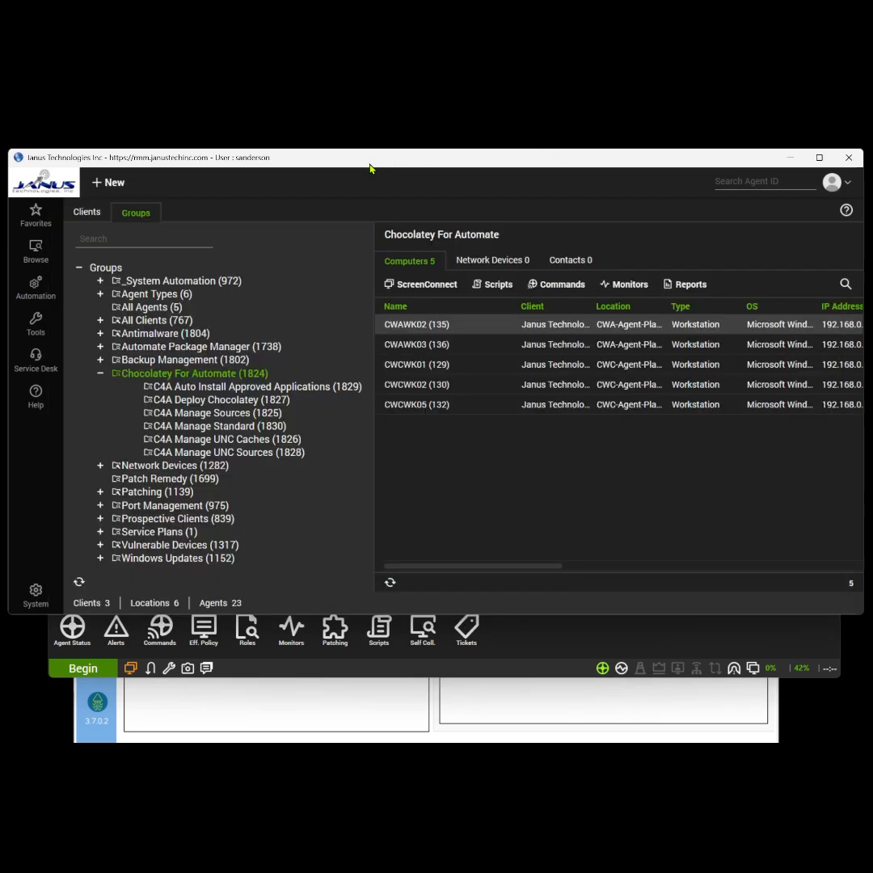